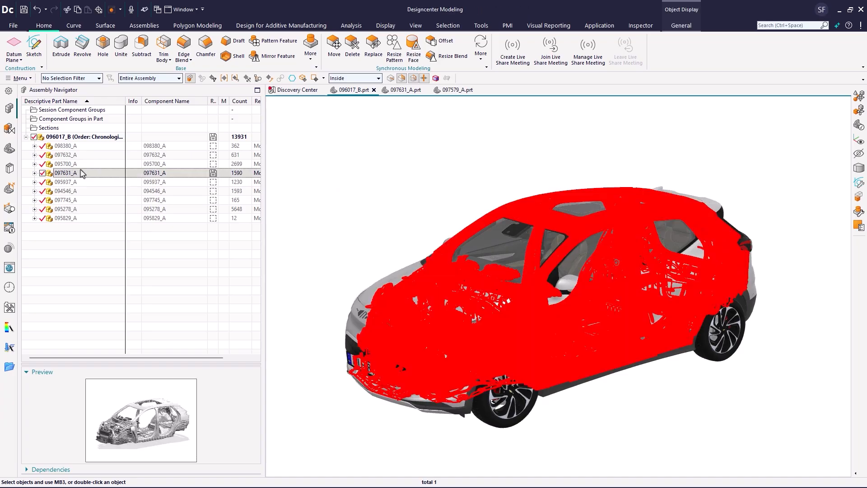
- Open subassembly 097631_A in its own window
right_click(81, 173)
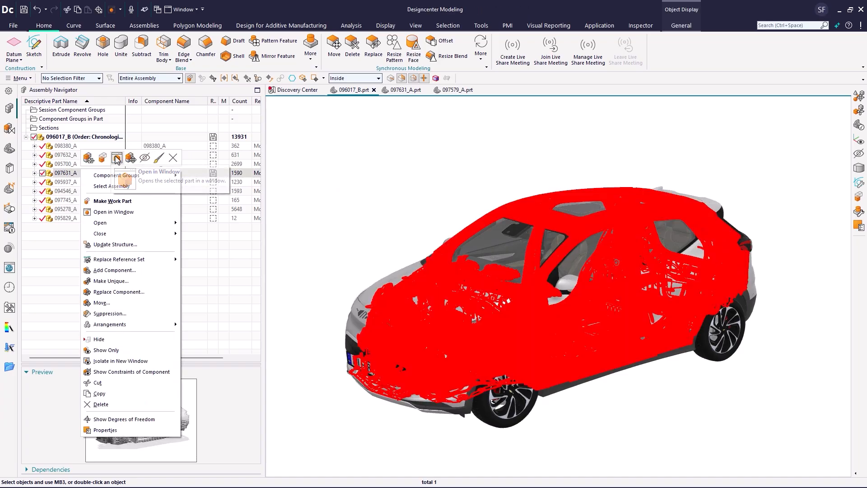
click(116, 158)
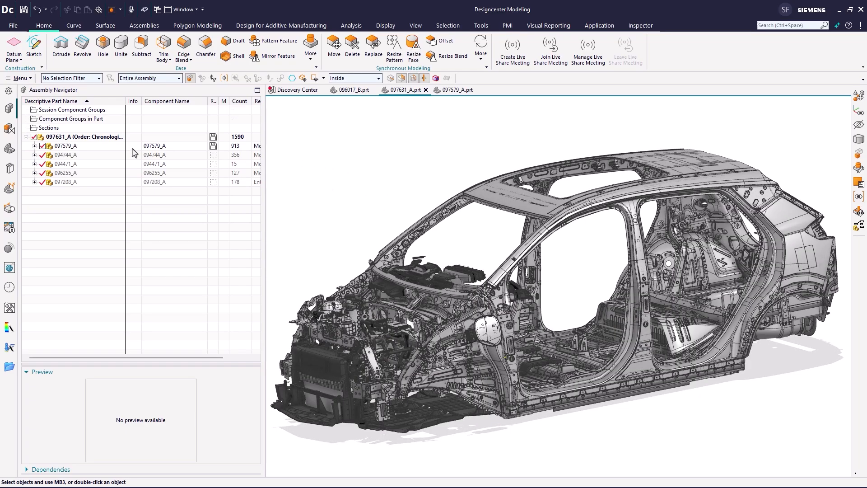
- Open the underbody component 097579_A in its own window
double_click(71, 148)
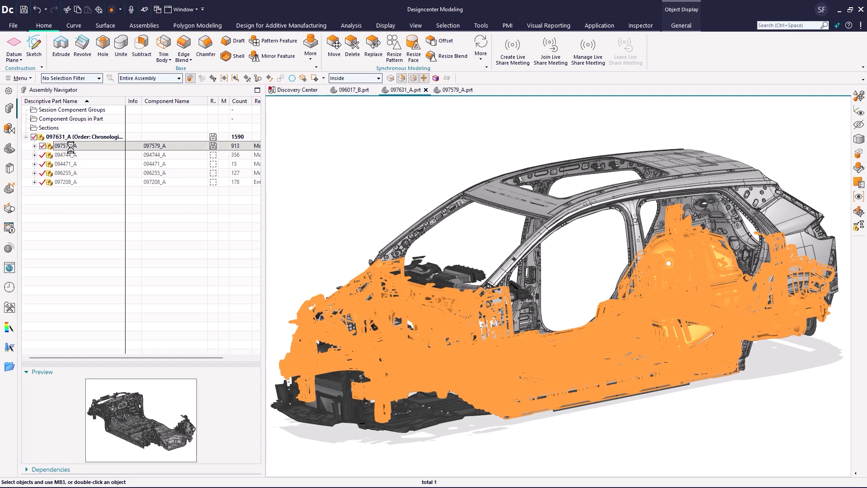
right_click(73, 151)
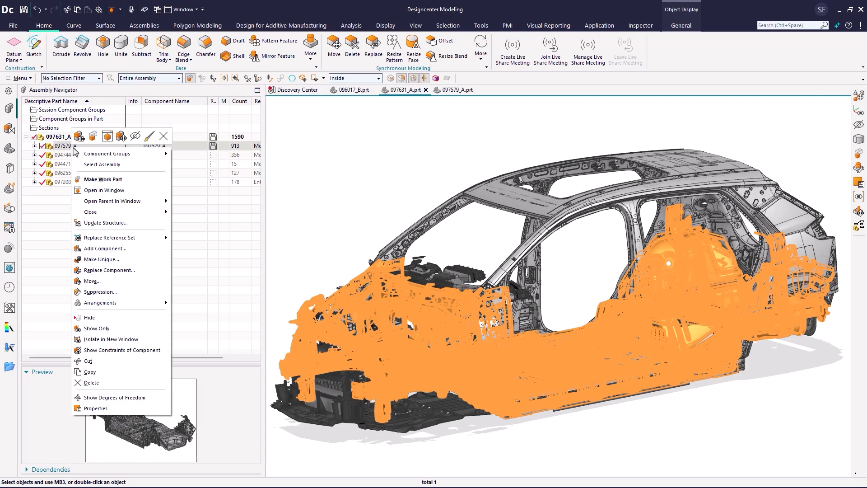
click(107, 138)
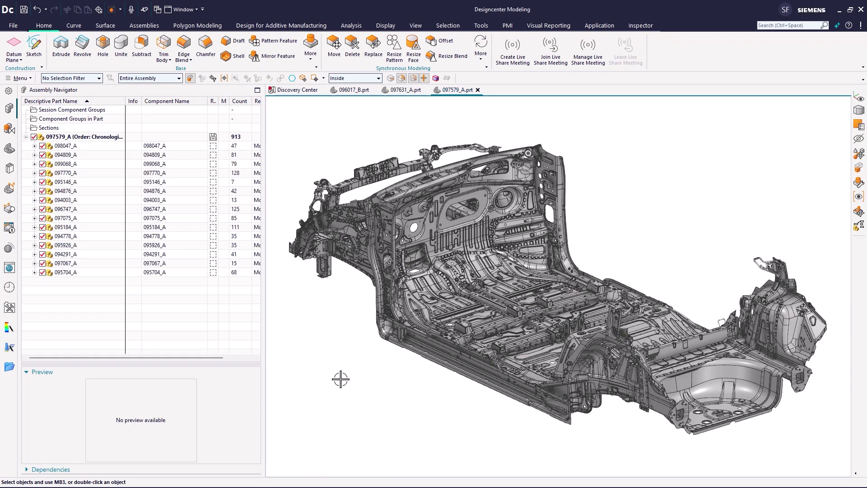
- Pick a stud on the floor panel as the part to match with Select Similar Components
scroll(240, 325, up, 4)
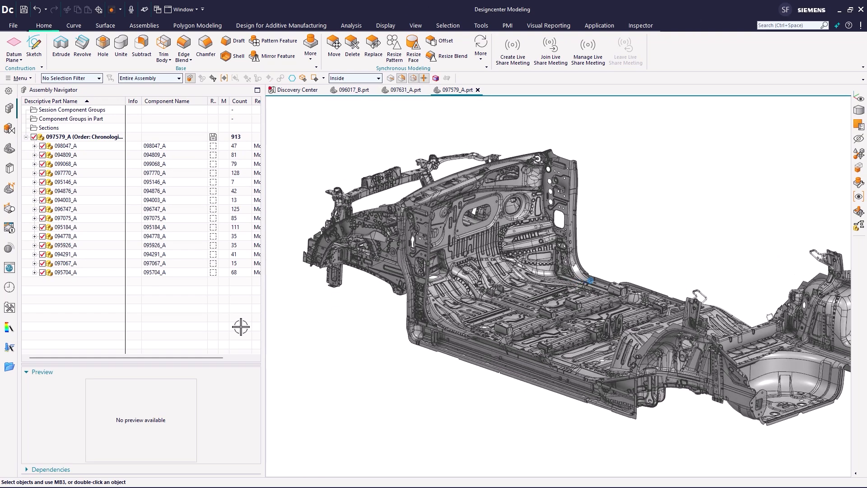
scroll(391, 324, up, 5)
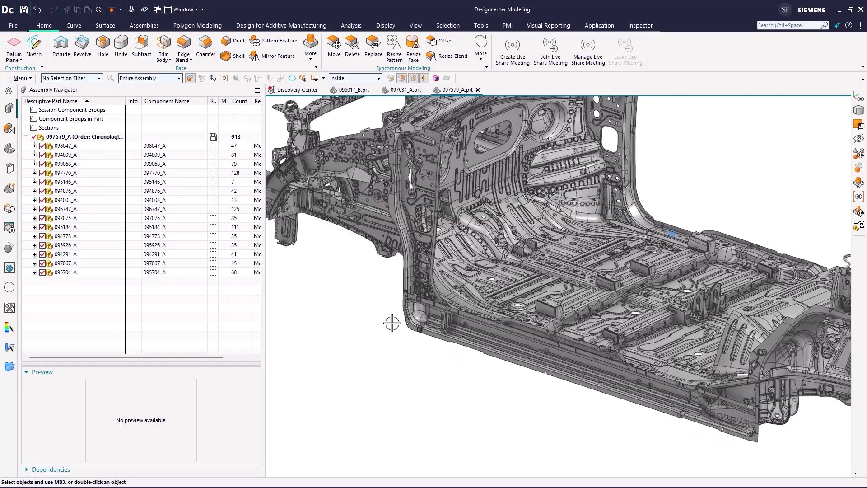
scroll(391, 323, up, 5)
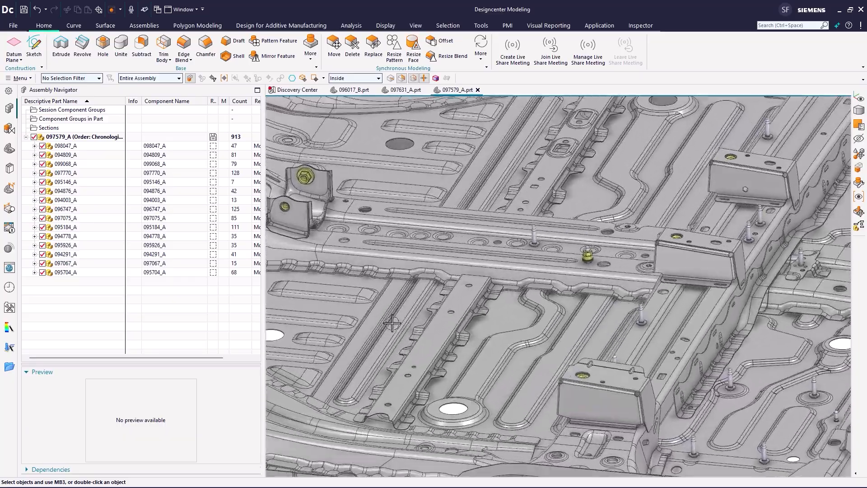
middle_drag(391, 324, 686, 271)
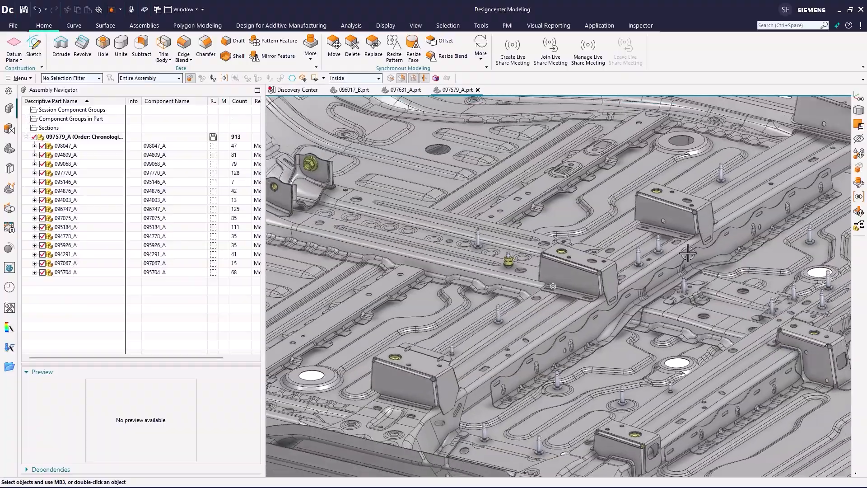
scroll(686, 271, up, 4)
scroll(686, 271, up, 8)
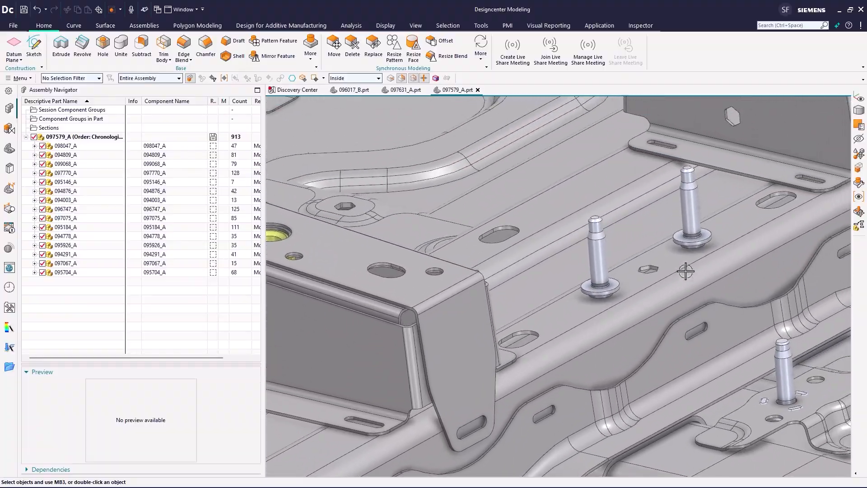
middle_drag(685, 271, 686, 271)
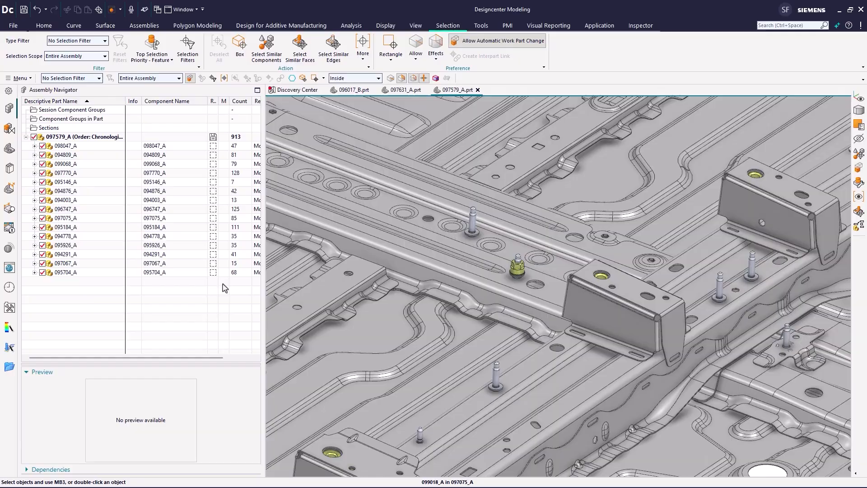
click(272, 56)
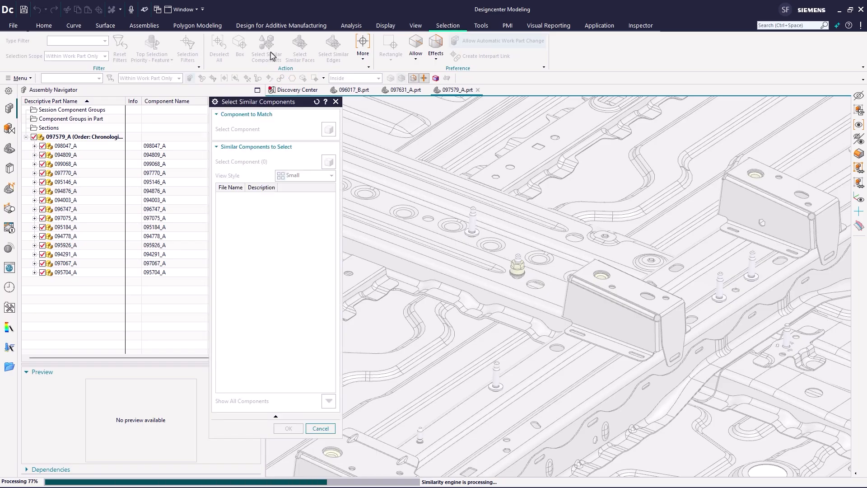
- Select all components similar to the stud in the results, confirm, and hide the selected parts
scroll(470, 218, down, 6)
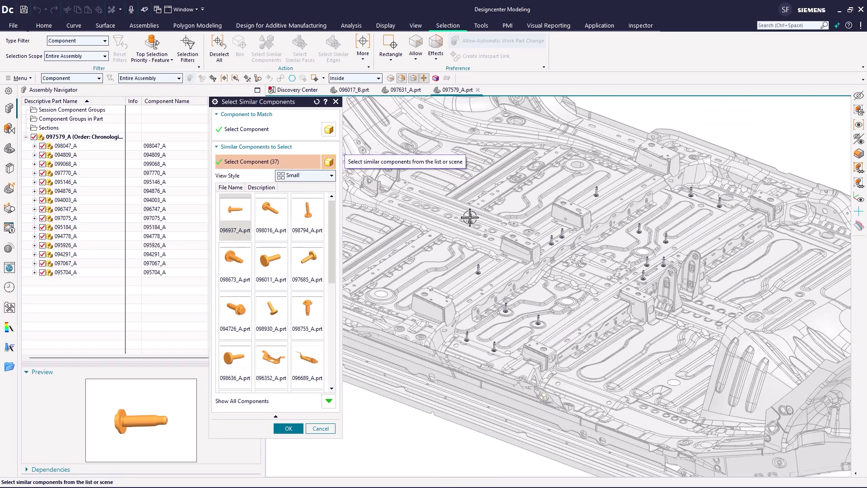
scroll(472, 226, down, 4)
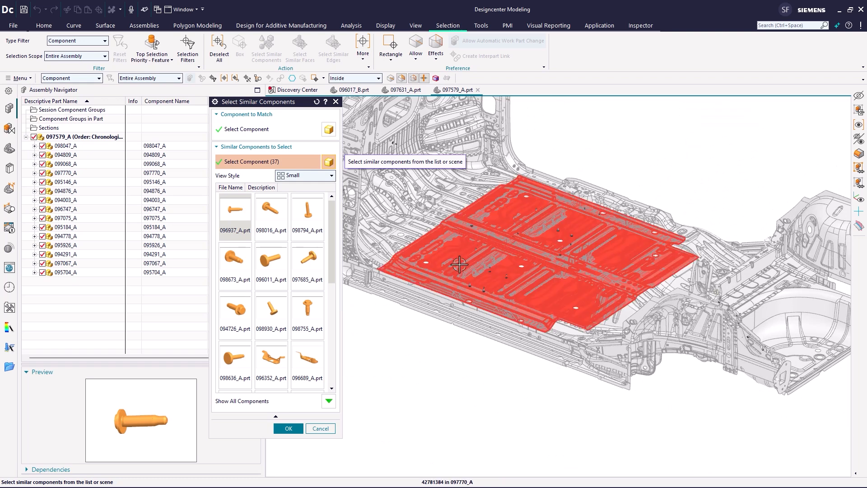
scroll(457, 284, up, 3)
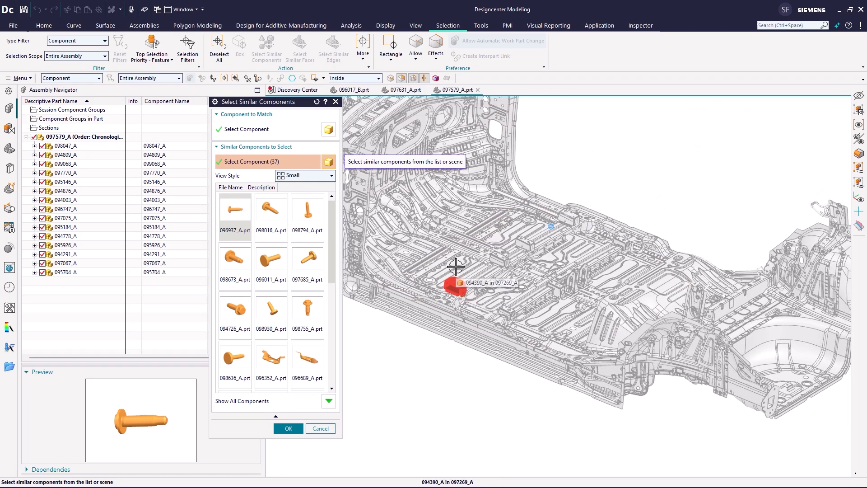
scroll(457, 291, down, 4)
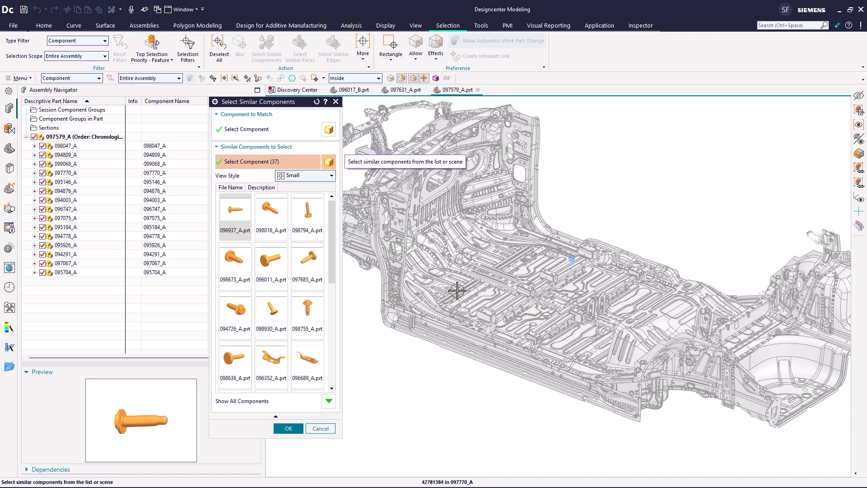
scroll(457, 290, down, 1)
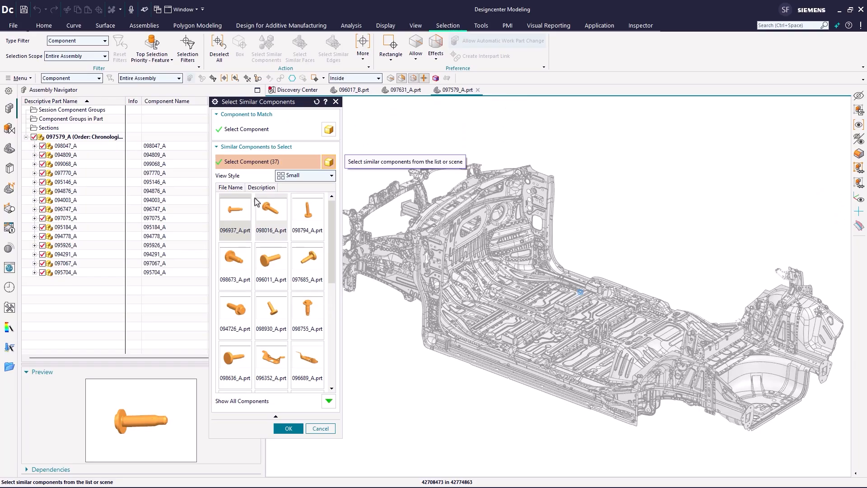
drag(333, 258, 333, 277)
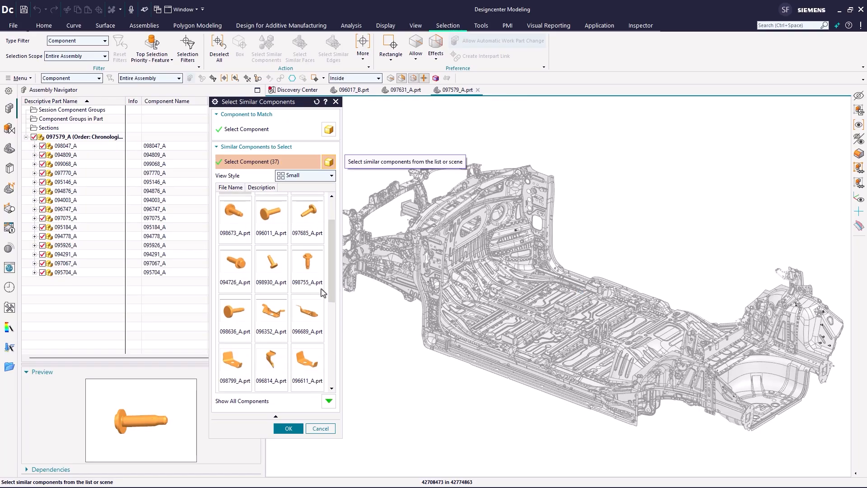
scroll(235, 303, up, 2)
drag(334, 270, 334, 357)
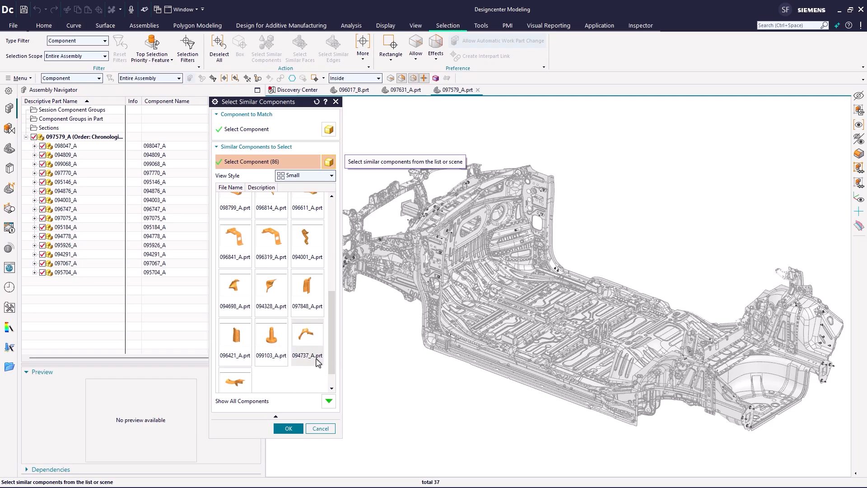
scroll(300, 347, down, 1)
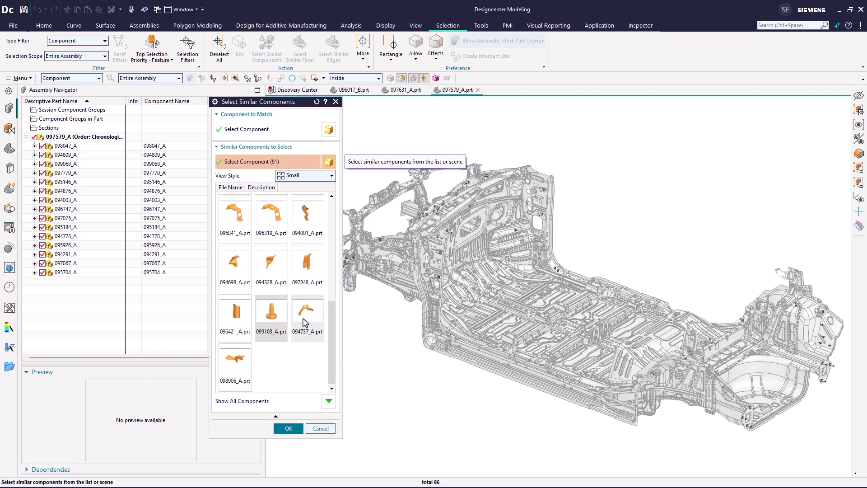
drag(332, 342, 343, 200)
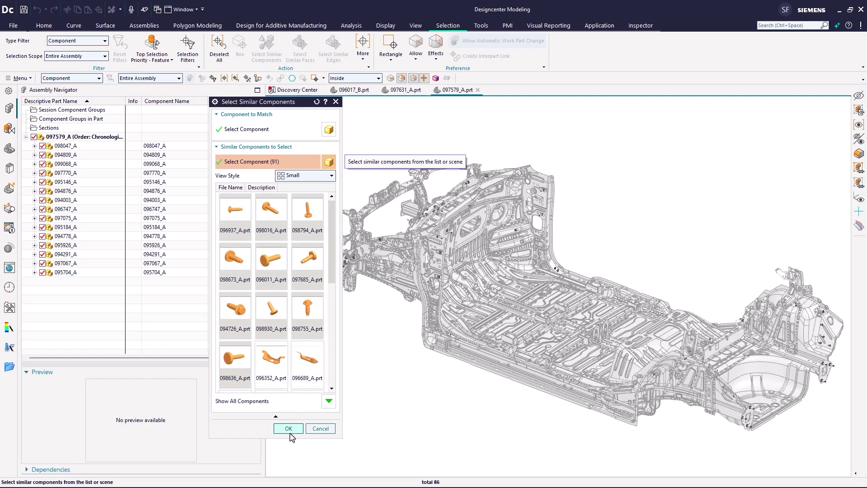
click(289, 429)
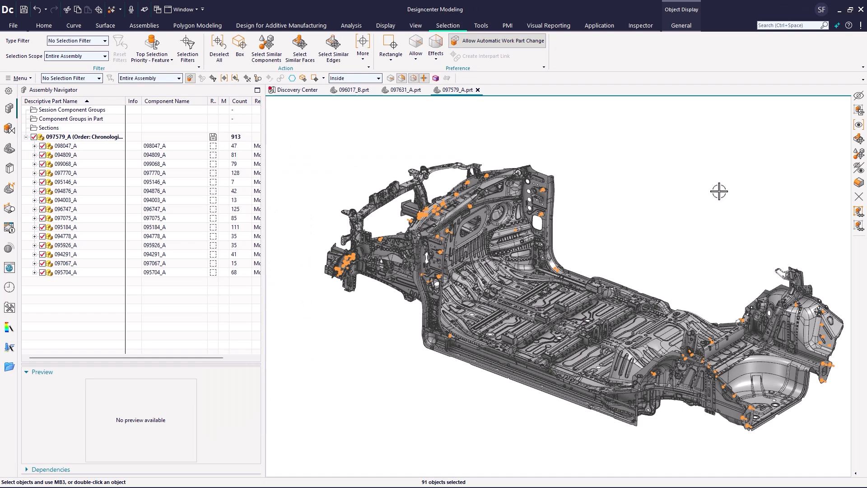
click(859, 96)
- Select all components similar to the flange nut on the floor rail, confirm, then clear the selection
scroll(569, 321, up, 8)
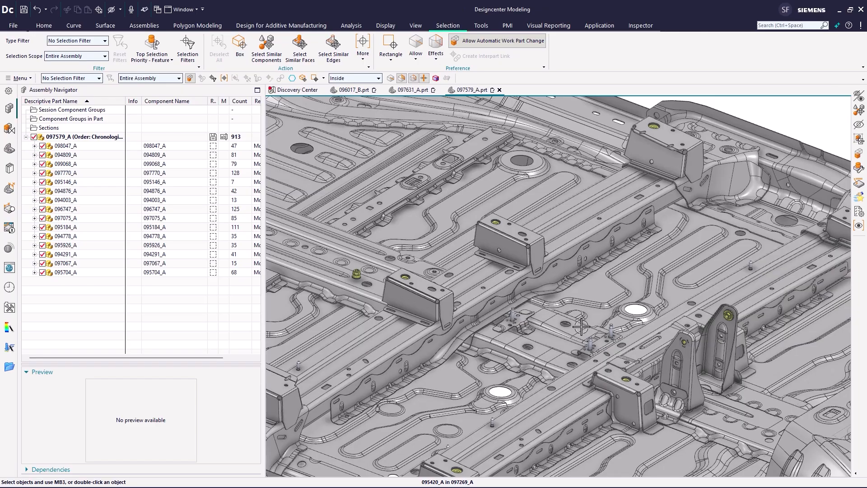
scroll(316, 275, up, 4)
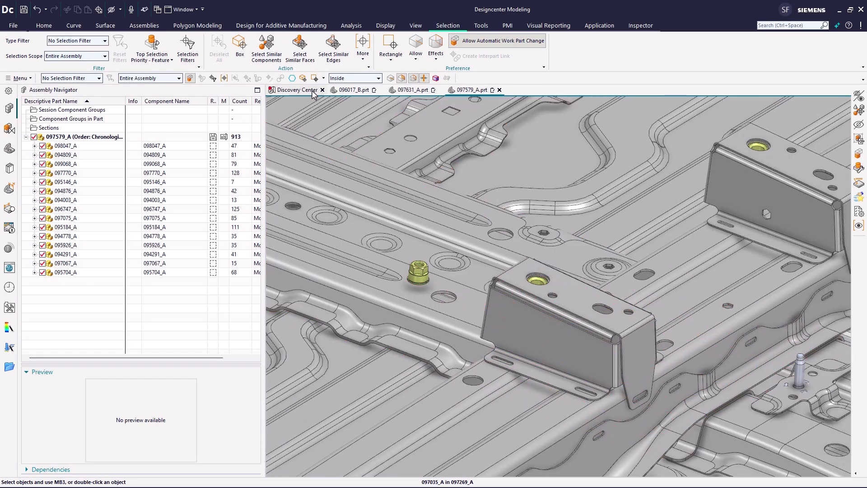
click(266, 47)
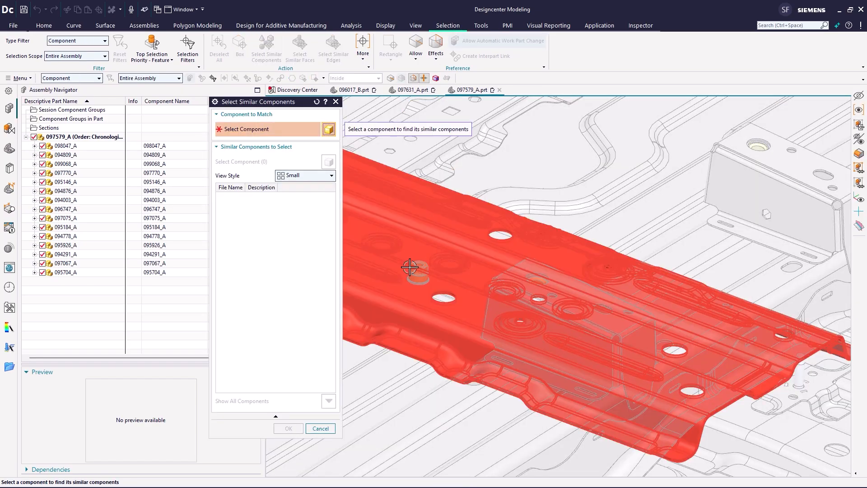
click(412, 268)
drag(333, 259, 338, 198)
click(241, 228)
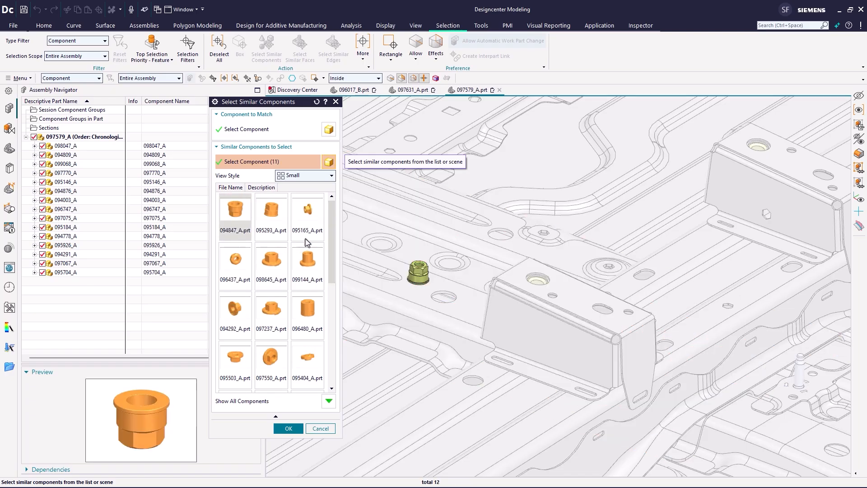
drag(336, 265, 334, 413)
shift+click(240, 372)
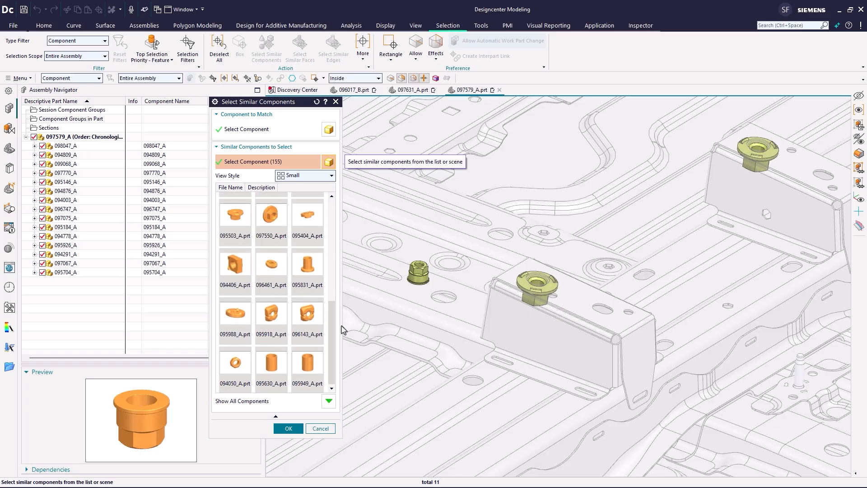
scroll(421, 297, up, 3)
scroll(421, 299, up, 5)
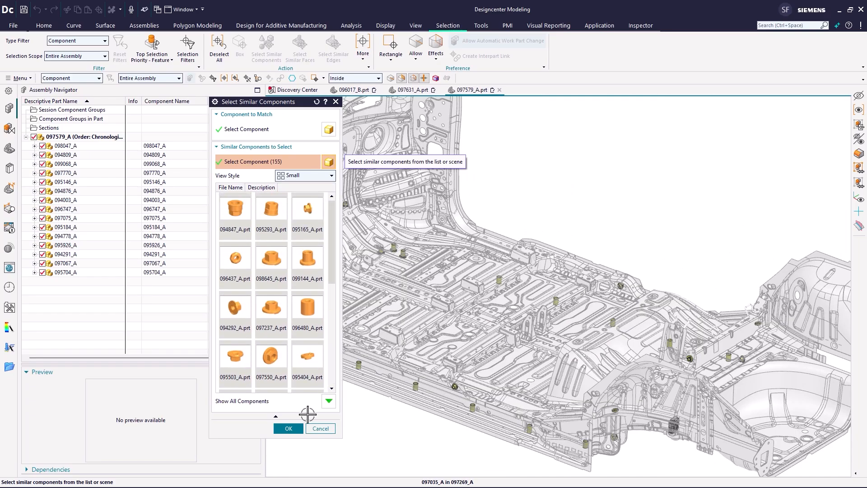
click(289, 428)
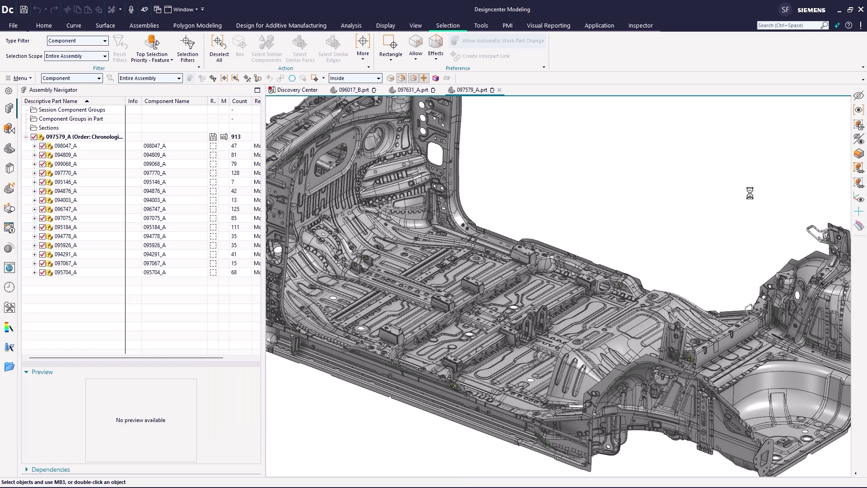
key(Escape)
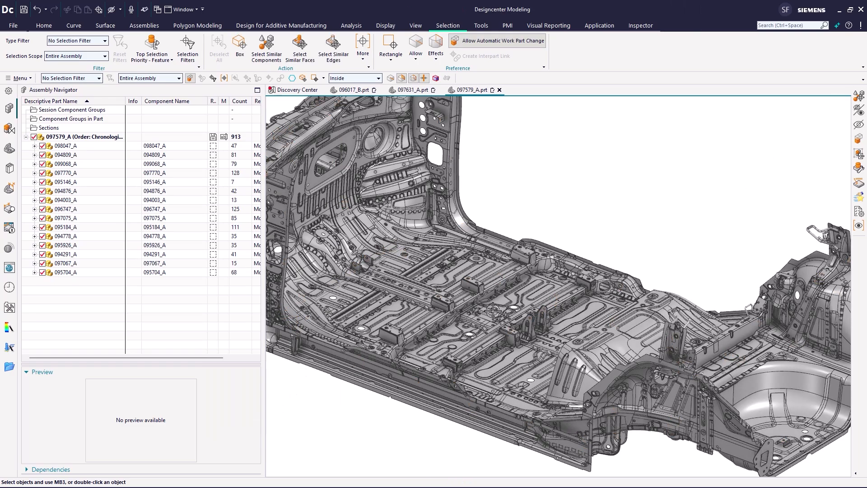
- Select all components similar to the flanged floor stud, confirm, and hide the selected parts
scroll(482, 318, down, 1)
scroll(482, 317, down, 5)
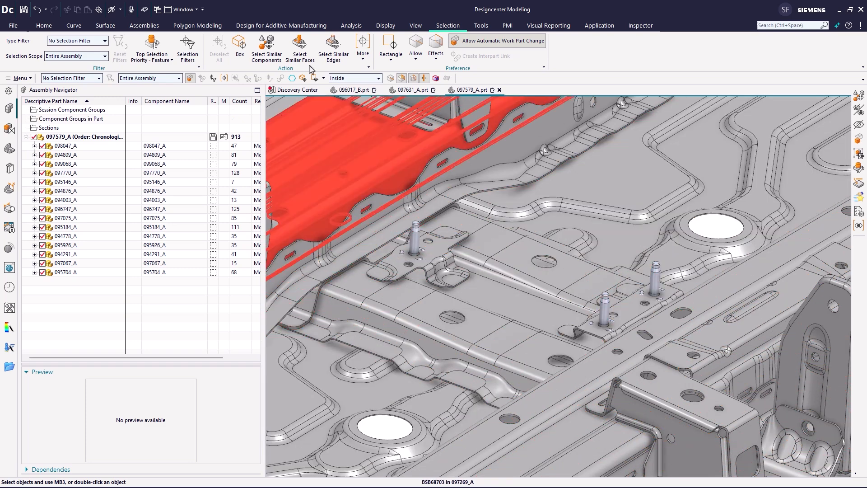
click(267, 45)
click(603, 302)
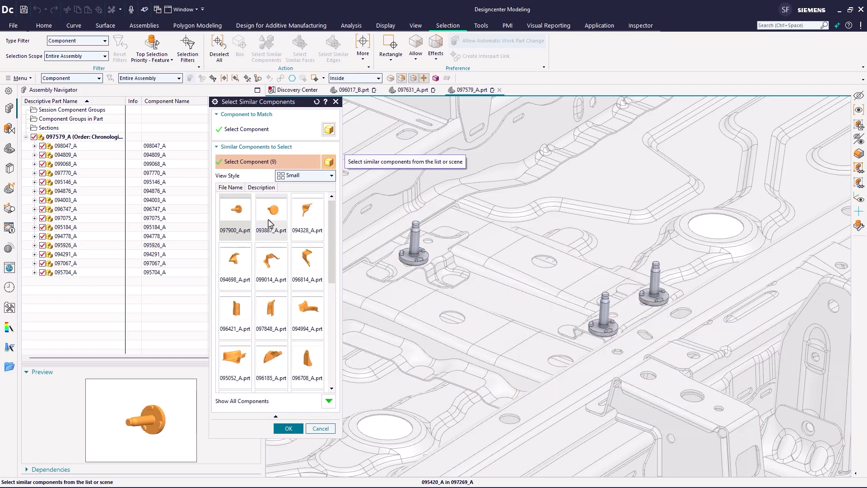
drag(333, 262, 332, 298)
scroll(331, 345, down, 4)
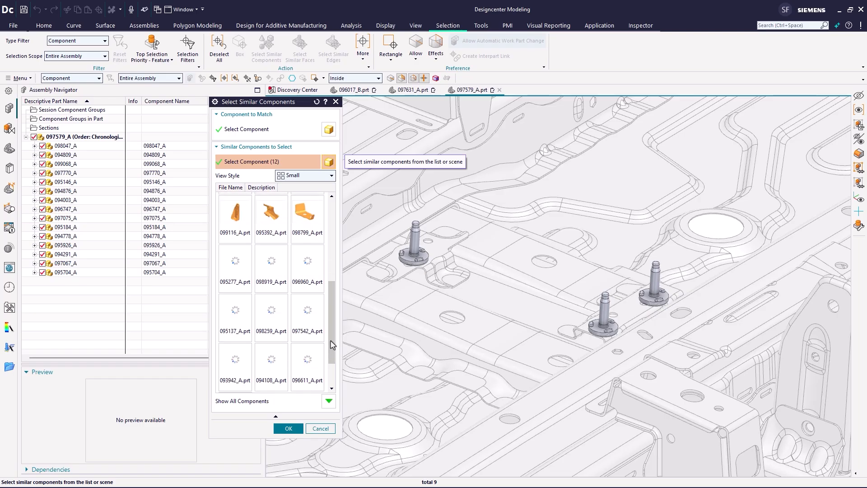
click(293, 427)
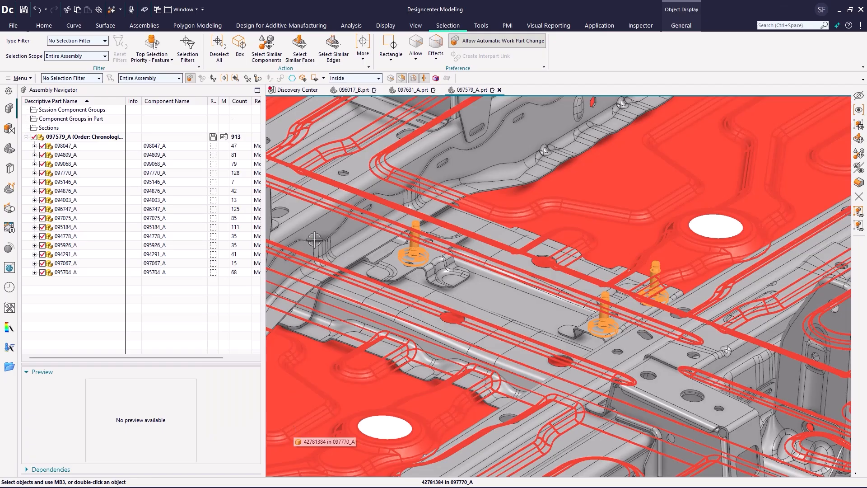
click(860, 98)
scroll(615, 260, down, 8)
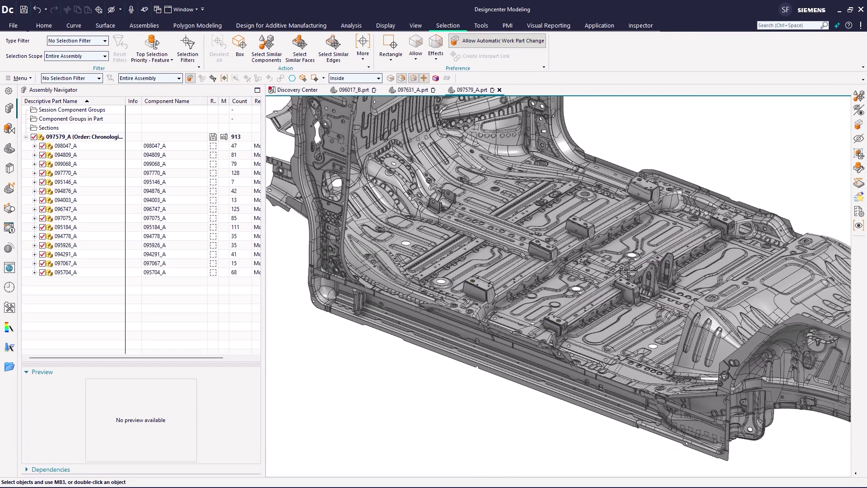
- Swap shown and hidden components so only the previously hidden fasteners are displayed
scroll(628, 270, down, 3)
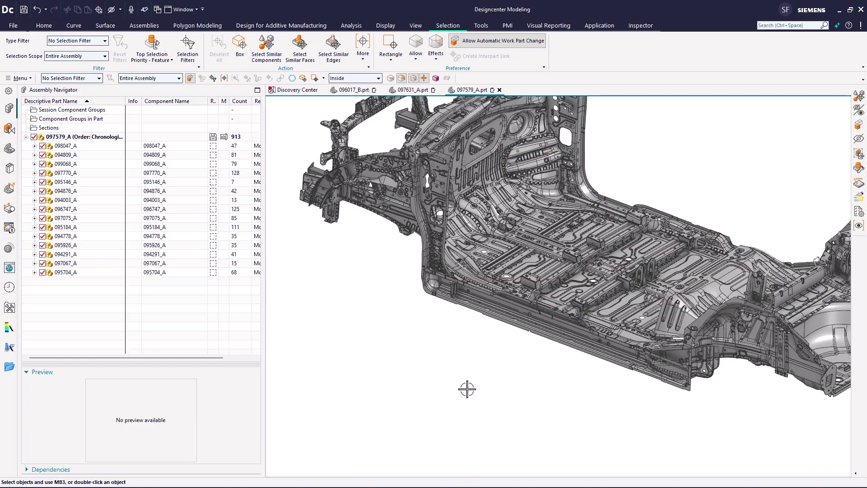
scroll(467, 389, down, 4)
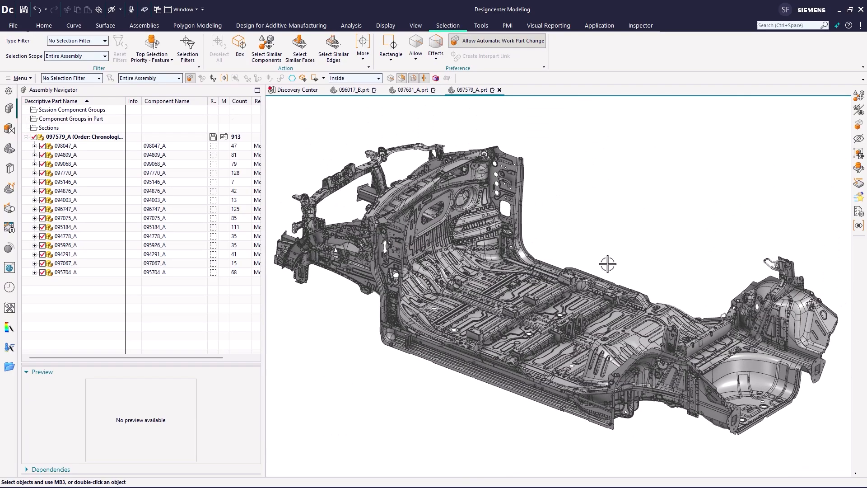
click(858, 109)
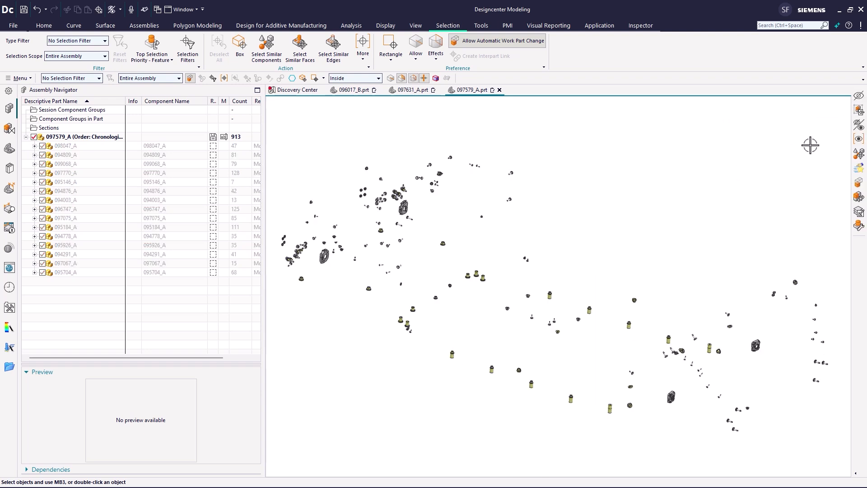
- Create a component group from list by box-selecting all displayed fasteners with Add to Component Group
click(859, 111)
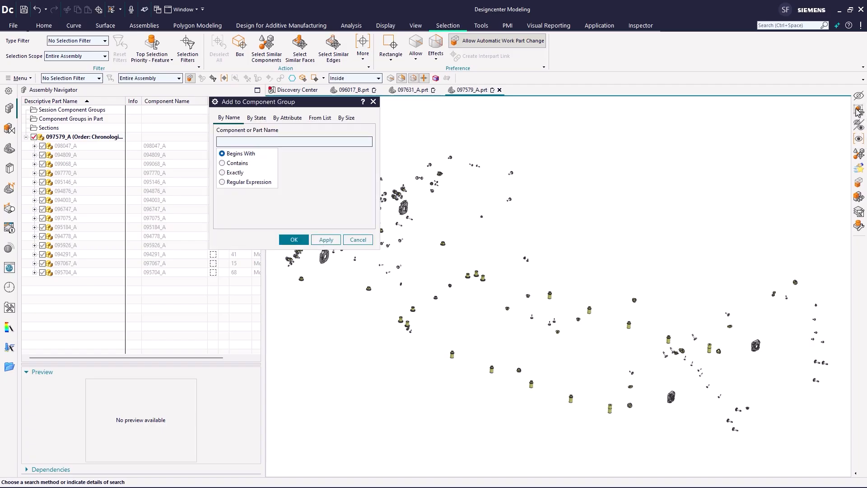
click(320, 118)
drag(835, 465, 272, 127)
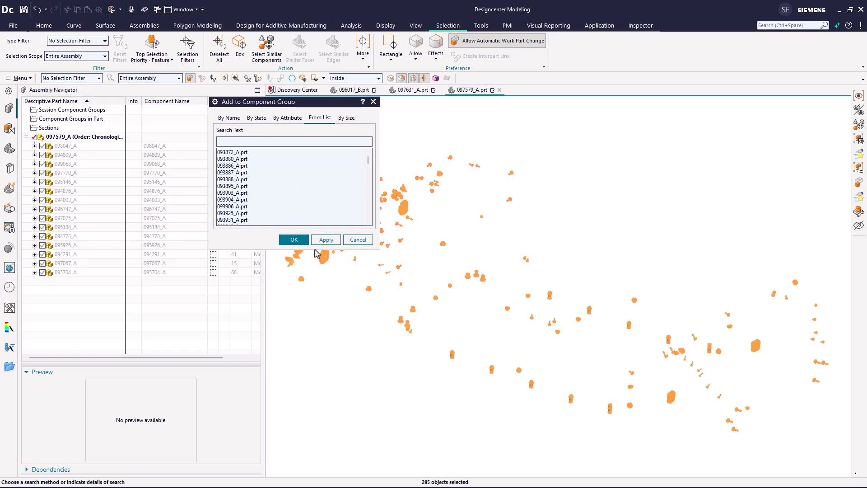
click(294, 240)
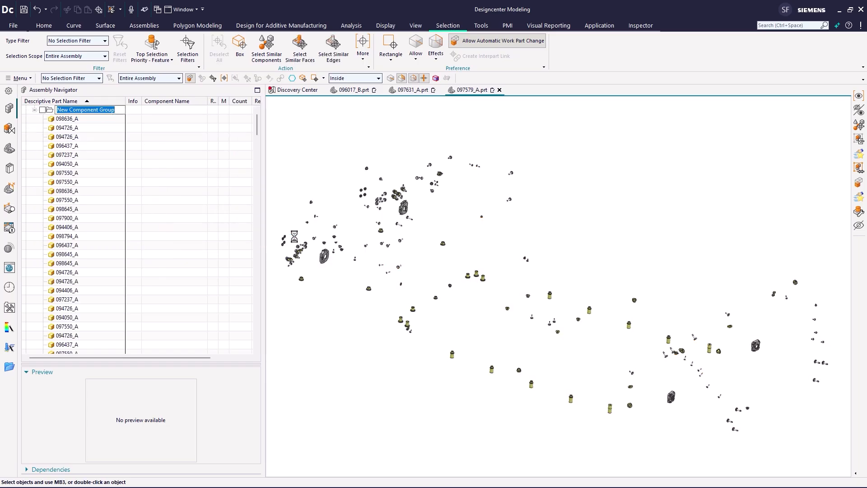
- Name the new component group Fasteners and update its component count
text(Fasteners)
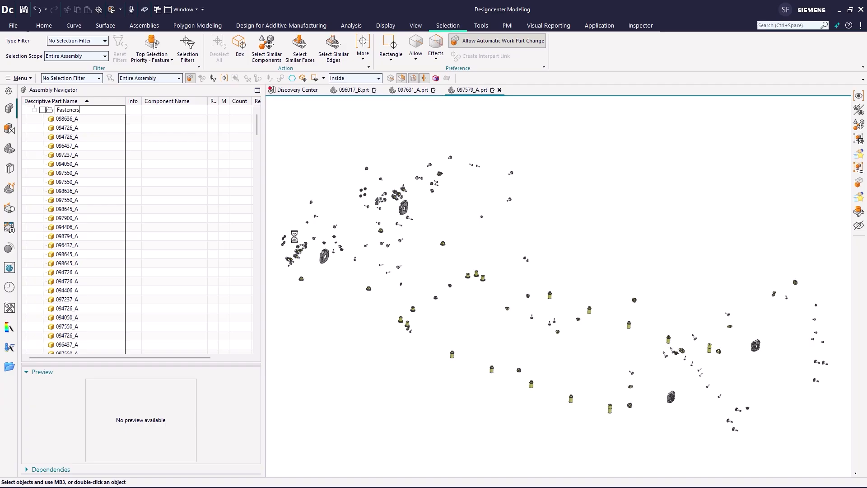
key(Return)
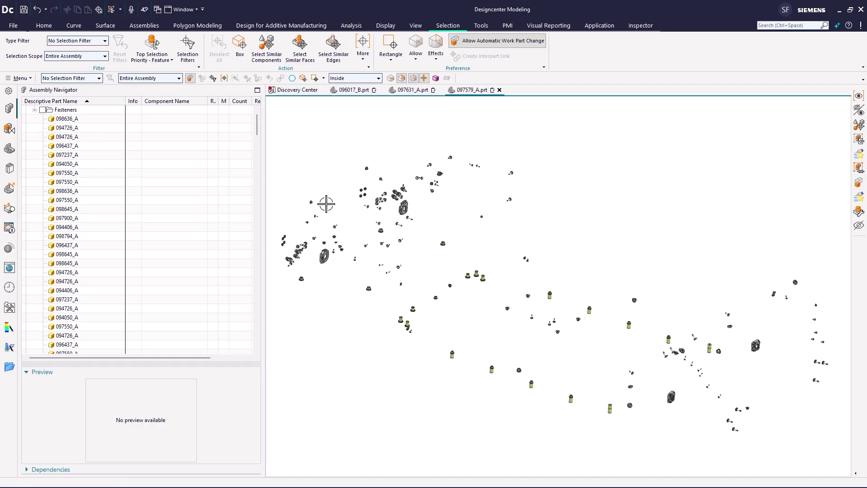
right_click(70, 112)
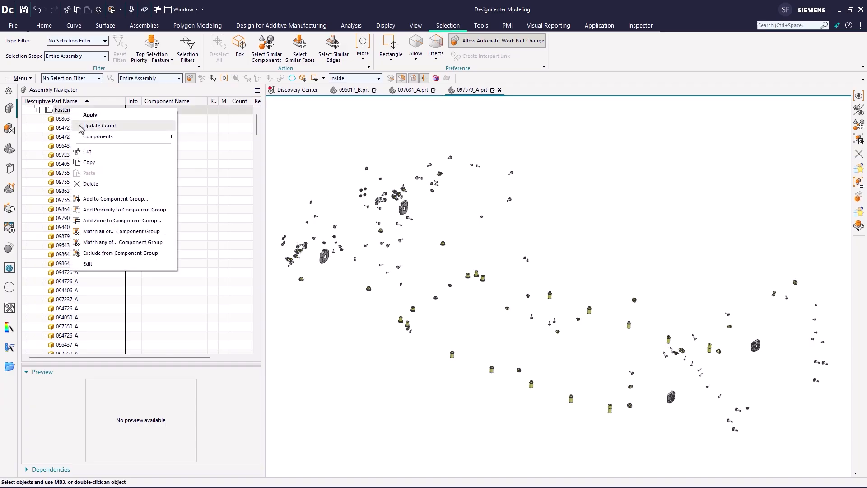
click(97, 126)
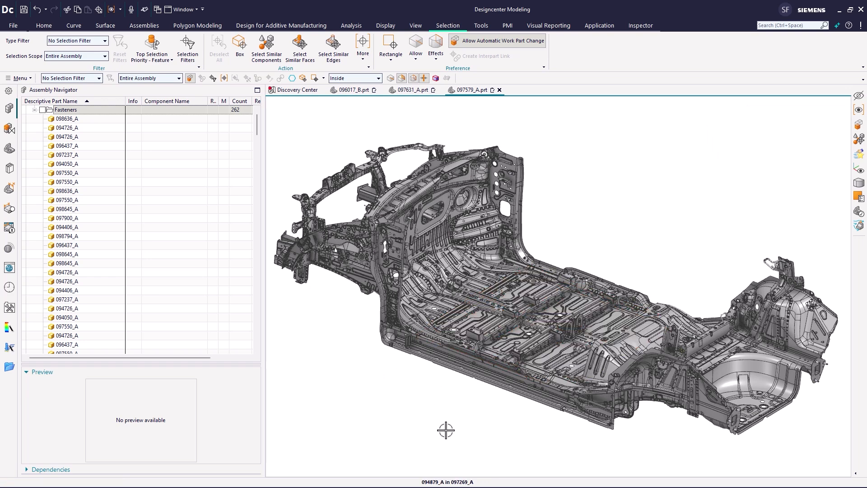
- Hide all components of the Fasteners component group in the assembly
scroll(446, 429, up, 5)
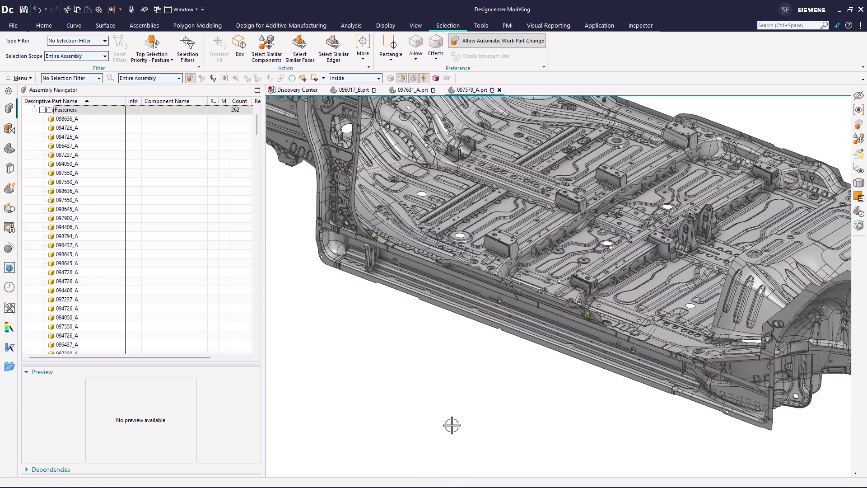
scroll(469, 392, up, 5)
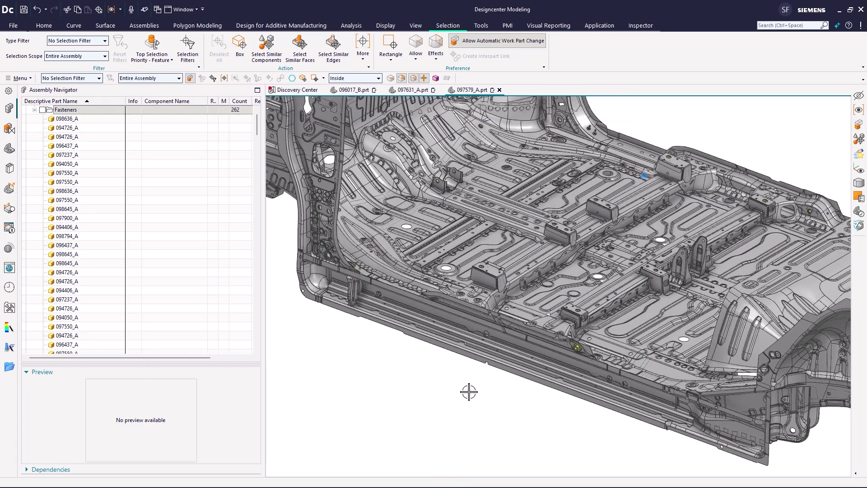
scroll(469, 392, up, 3)
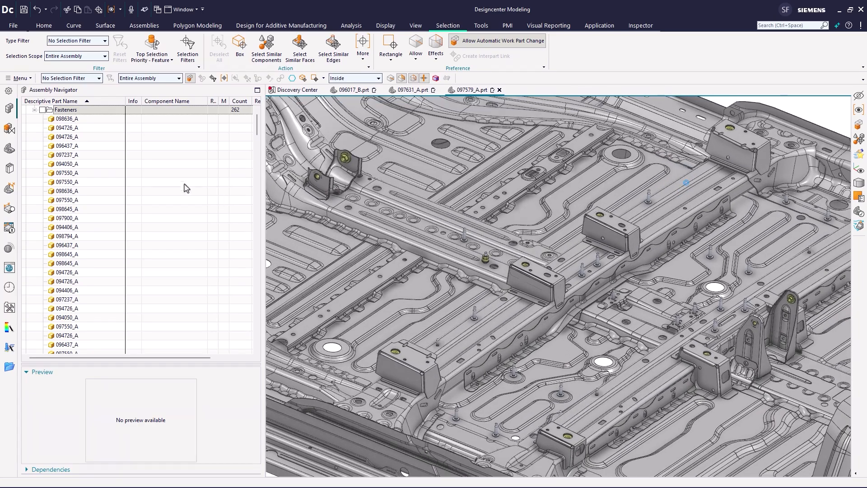
click(32, 110)
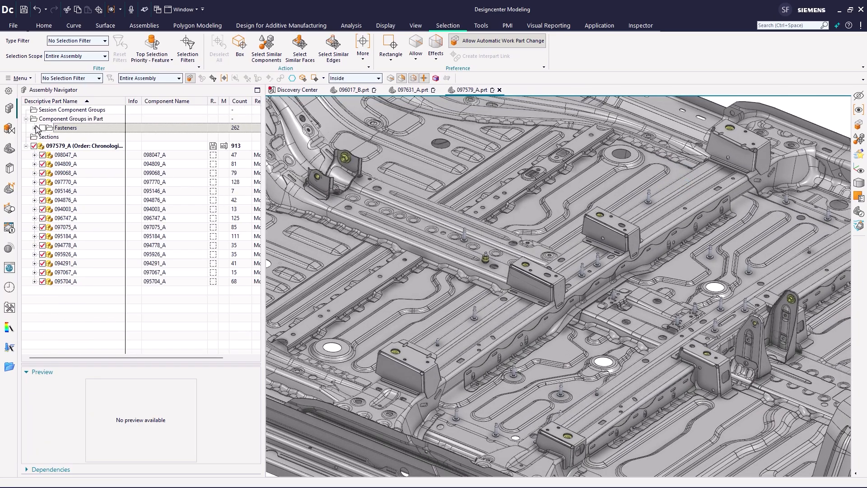
click(50, 129)
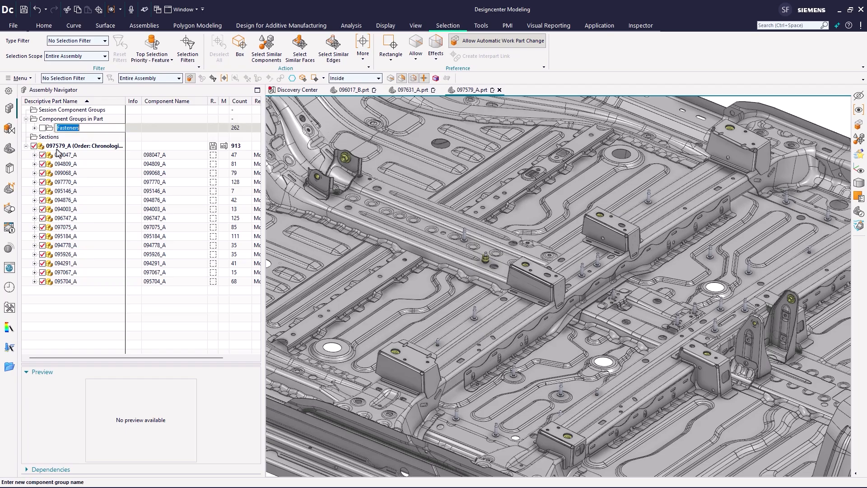
key(Return)
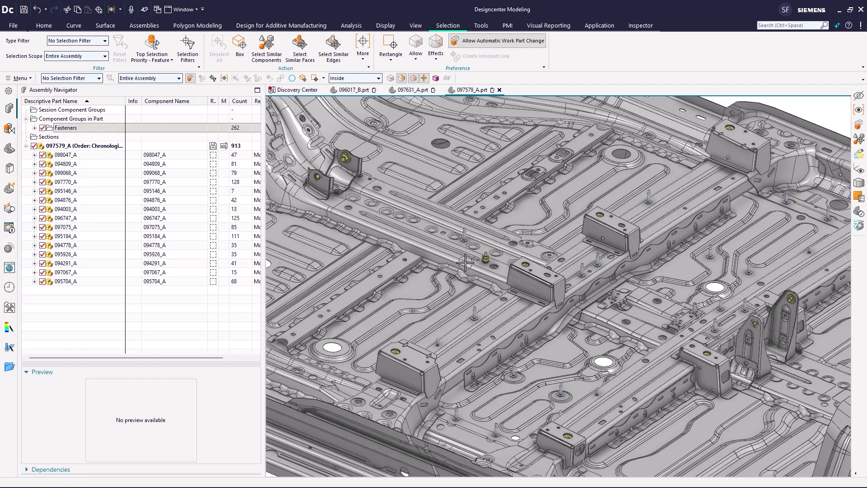
click(42, 127)
click(42, 128)
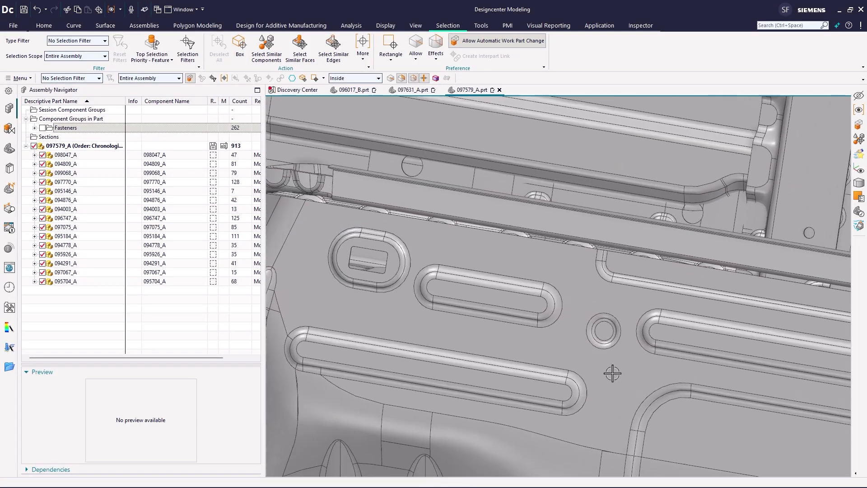
- Start Select Similar Faces using region face selection and an Entire Assembly search scope
click(554, 383)
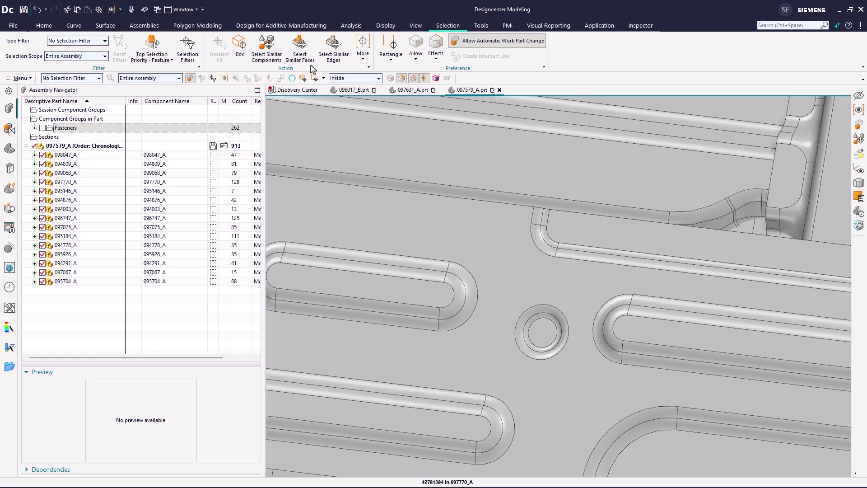
click(302, 49)
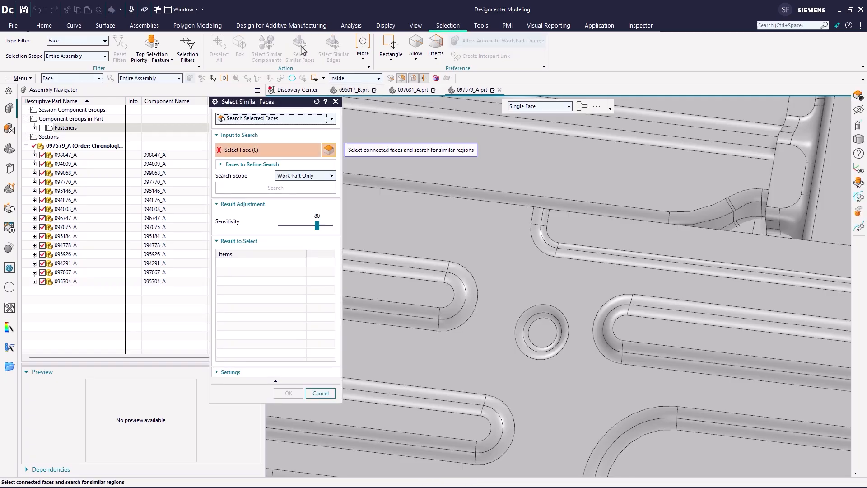
click(525, 107)
click(538, 166)
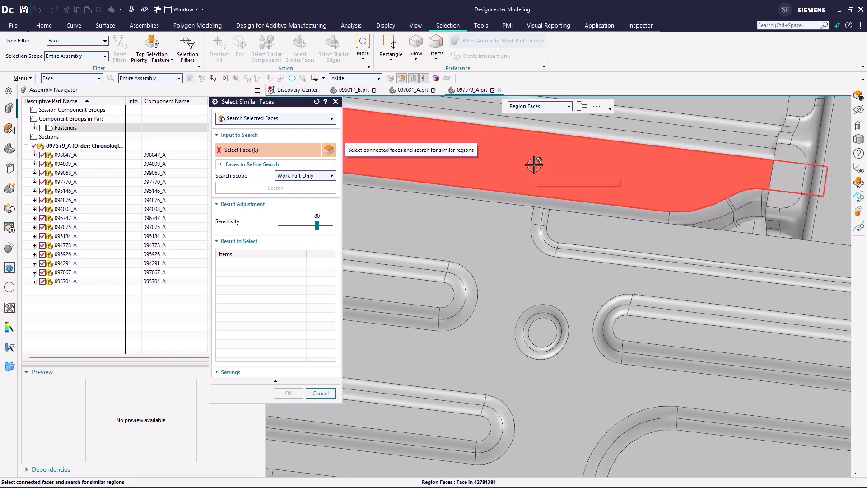
click(315, 179)
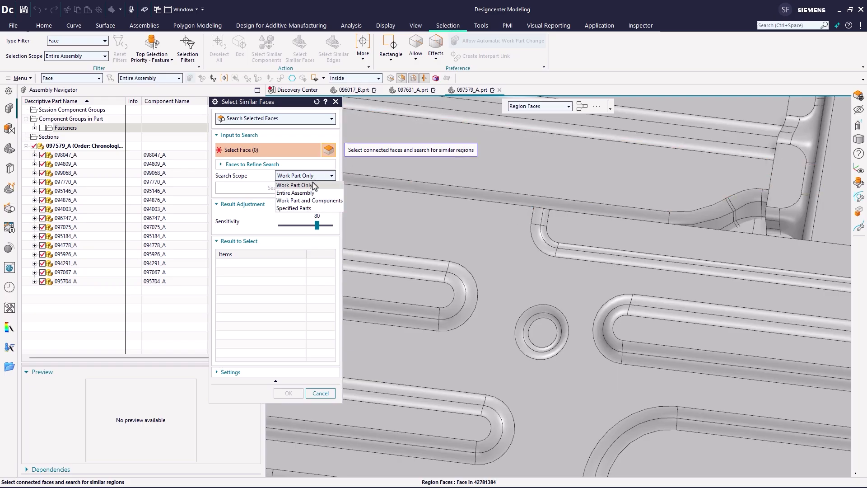
click(305, 194)
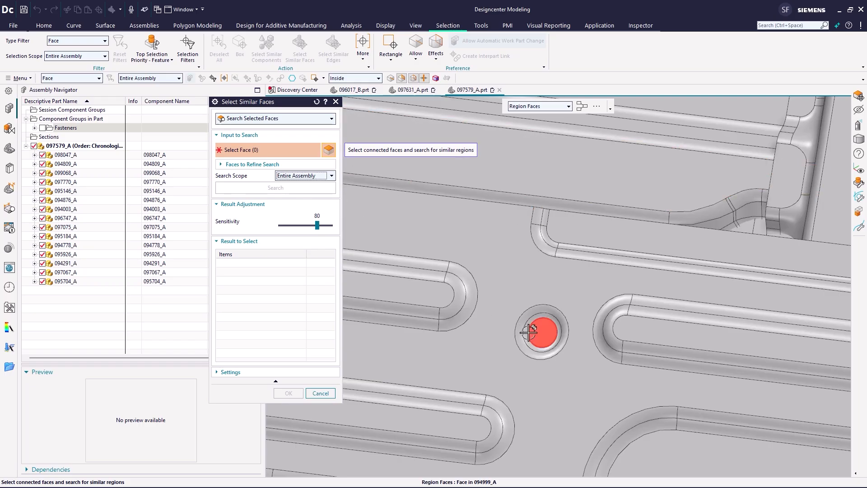
- Define a face region from the round embossed boss on the floor panel and search for similar faces
click(543, 336)
click(512, 303)
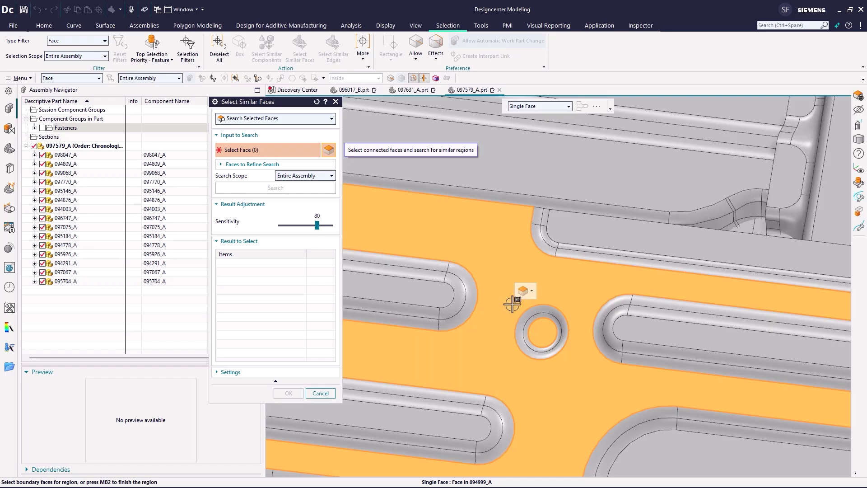
middle_click(515, 298)
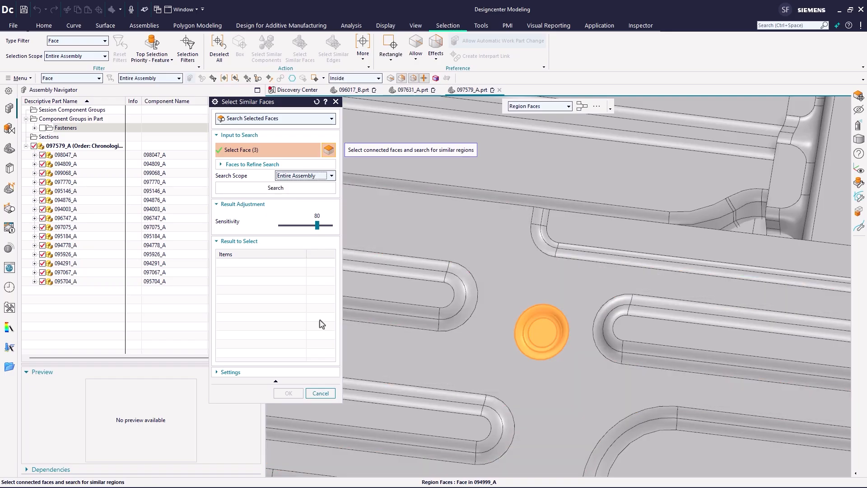
click(245, 189)
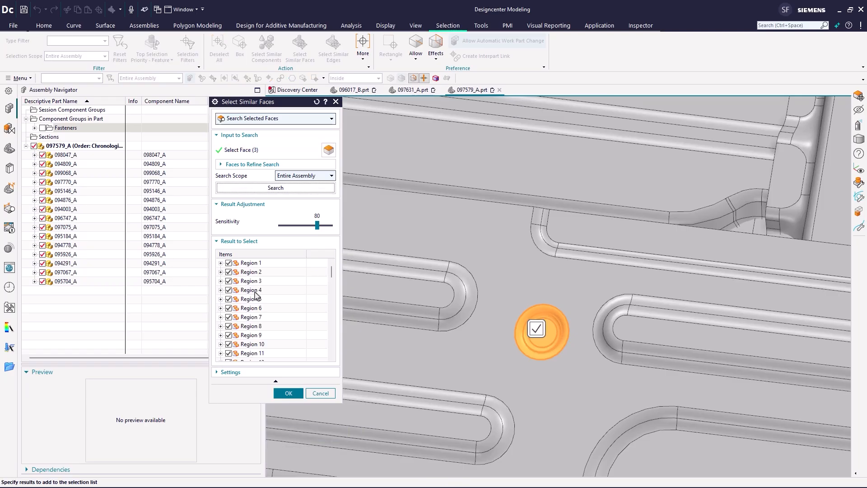
- Set the search sensitivity to 70 and accept the similar face regions found
scroll(439, 288, down, 10)
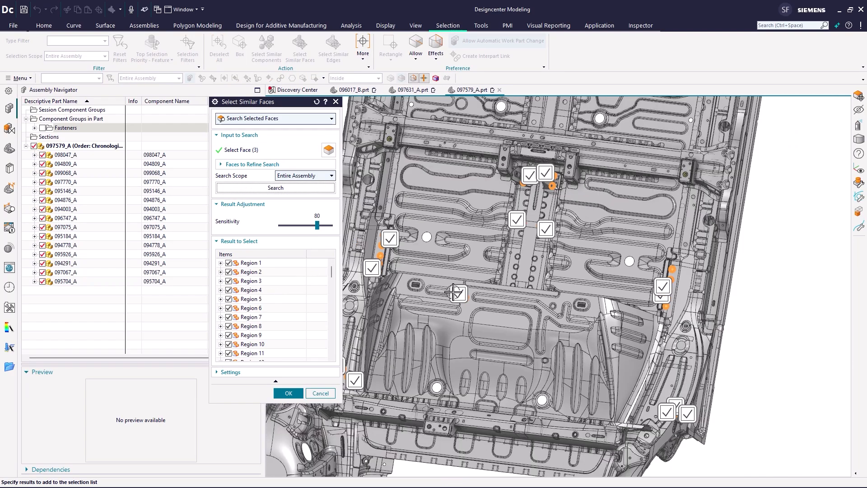
scroll(454, 291, down, 3)
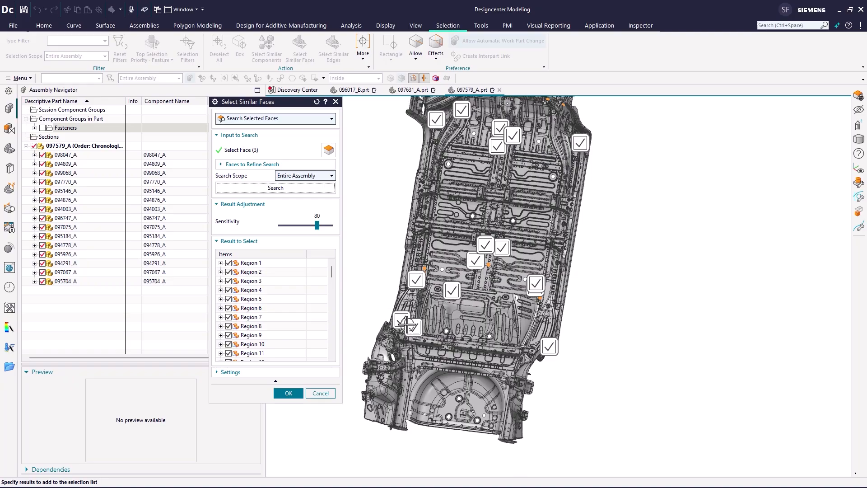
drag(332, 273, 330, 350)
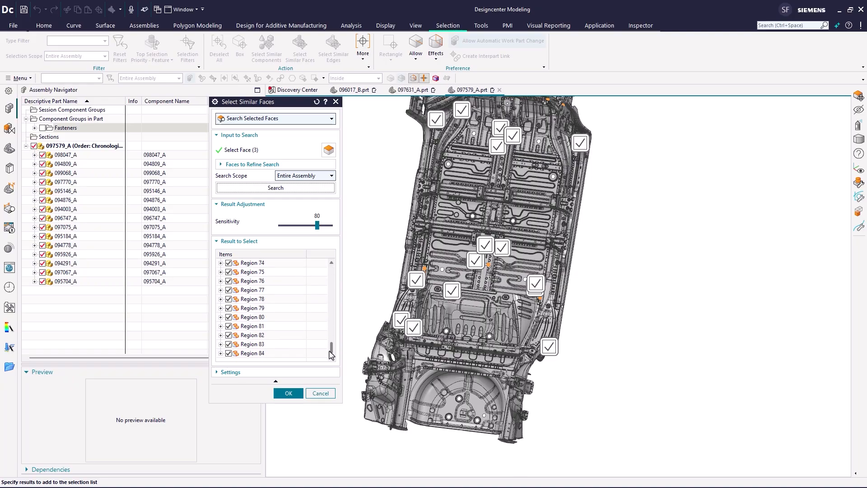
click(310, 227)
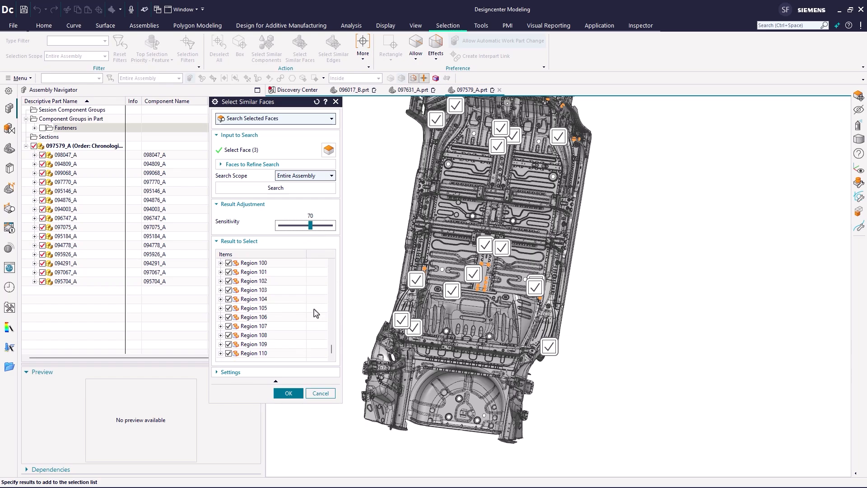
scroll(414, 280, down, 5)
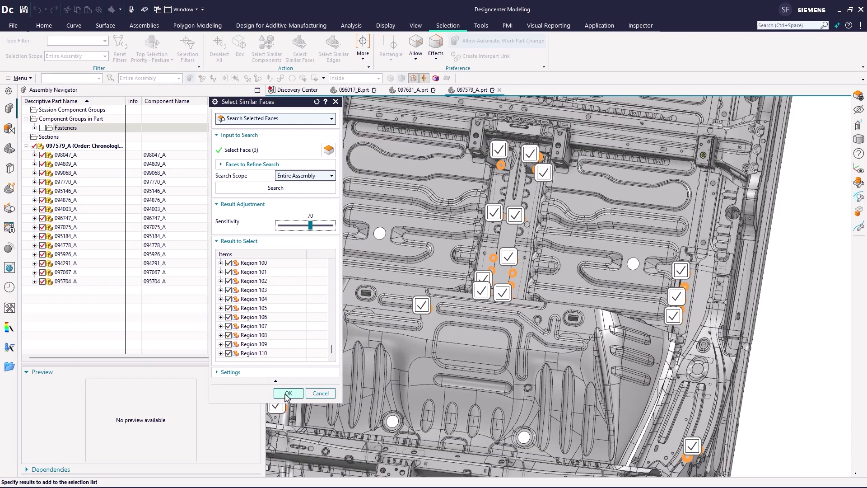
click(287, 394)
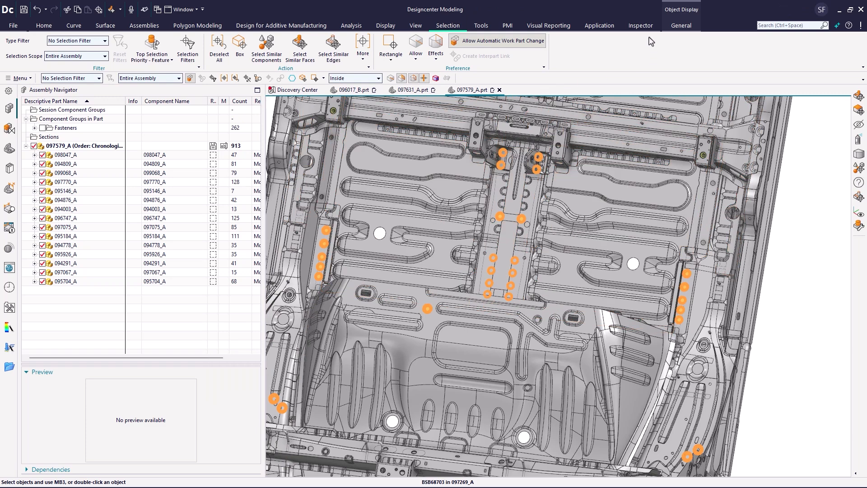
- Color the selected similar faces green, then clear the selection
click(670, 27)
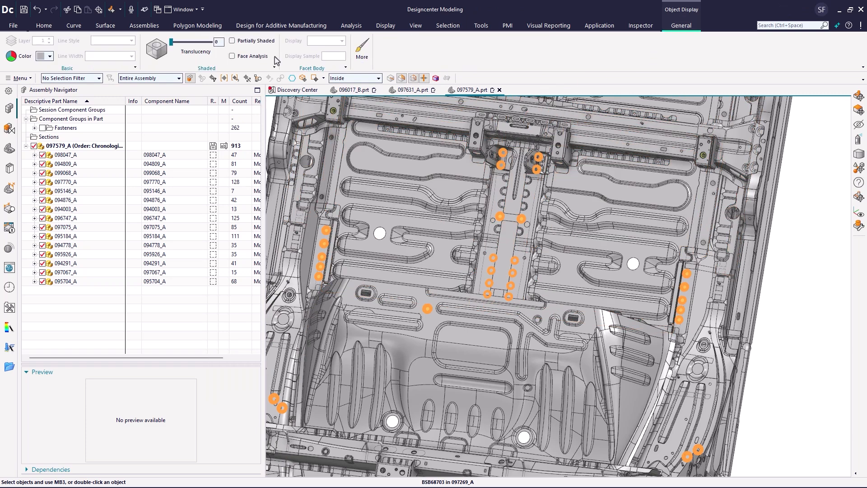
click(45, 56)
click(75, 133)
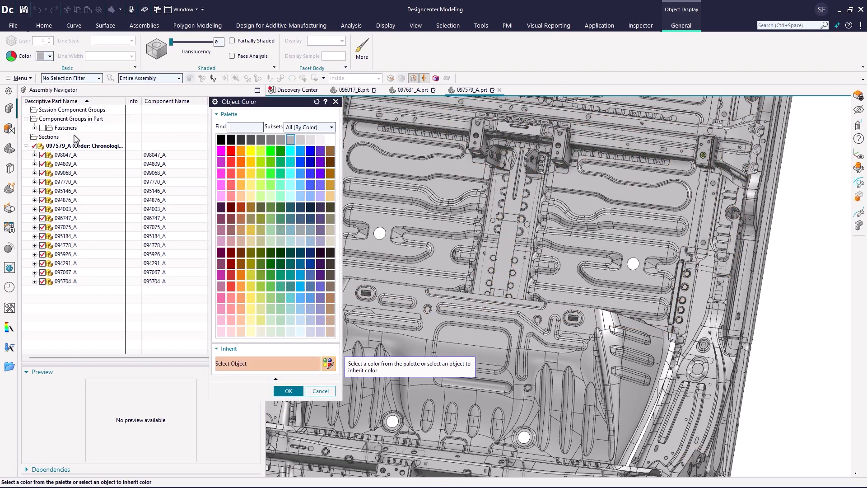
click(269, 152)
click(277, 392)
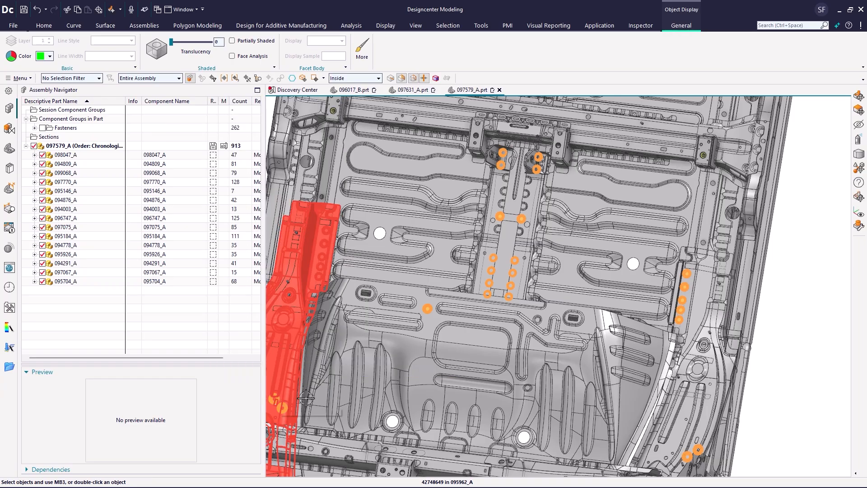
key(Escape)
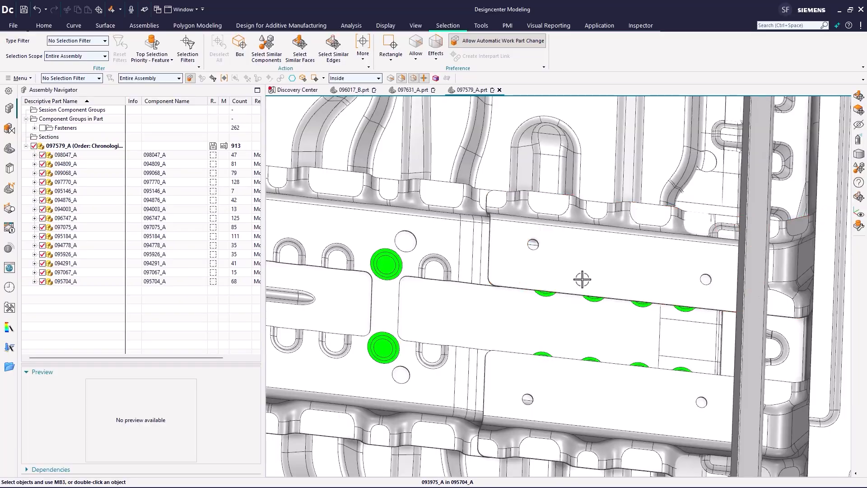
- Hide the bracket component covering the floor panel's green bosses
click(582, 279)
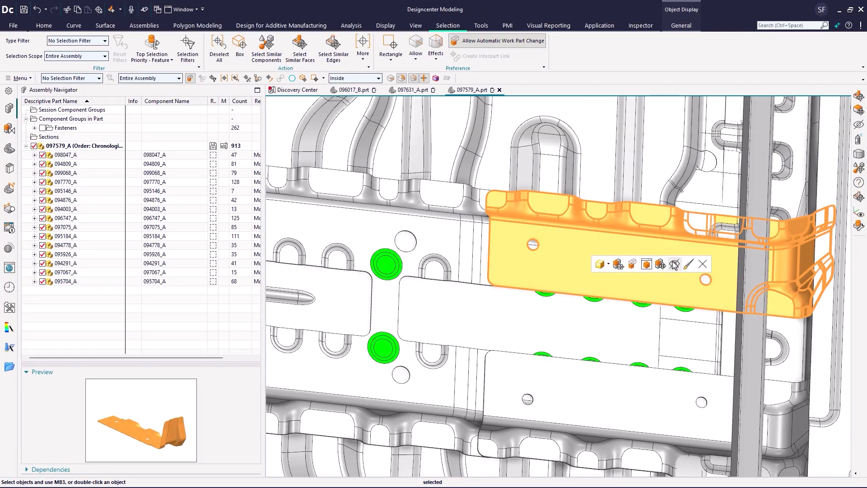
click(674, 264)
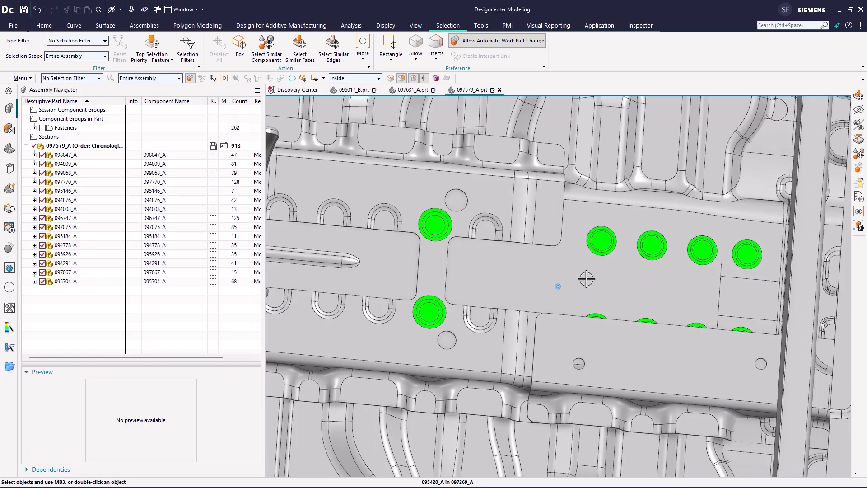
scroll(599, 271, up, 4)
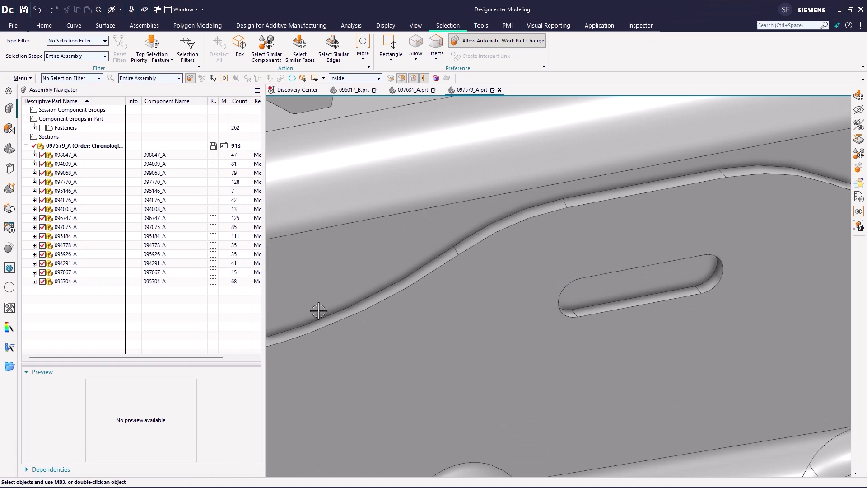
- Start Select Similar Faces with region face selection and pick the slotted hole in the side member as the seed region
click(300, 50)
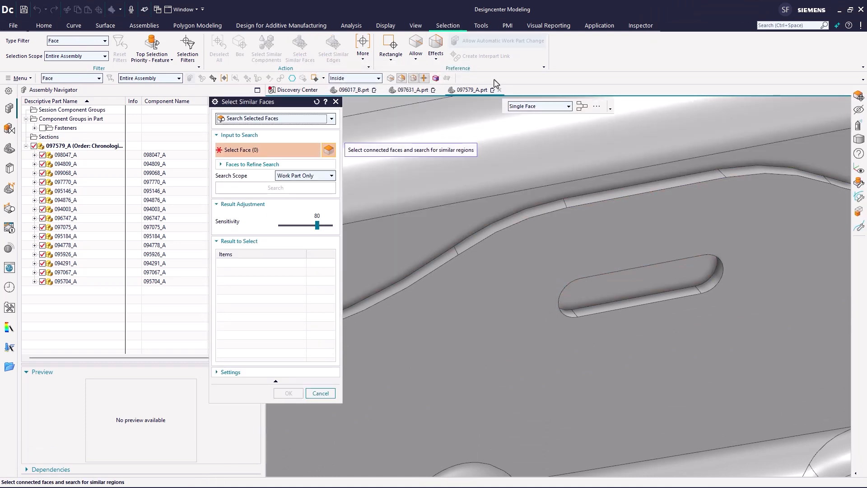
click(524, 106)
click(543, 168)
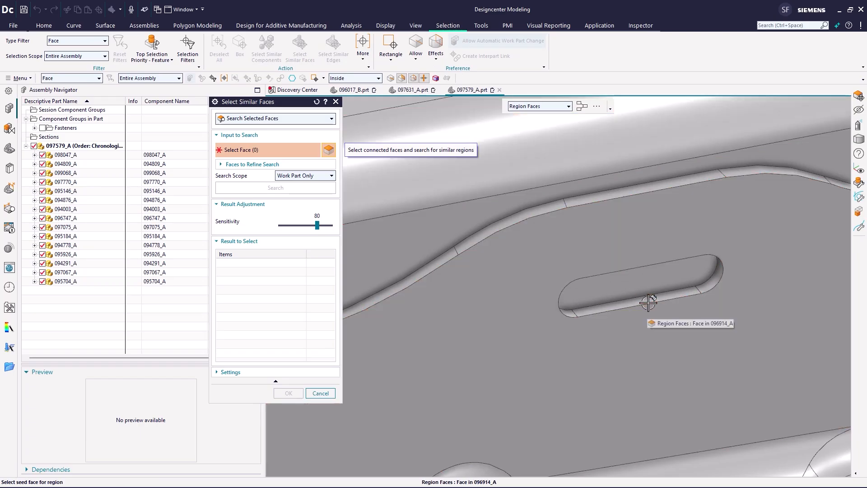
click(650, 299)
click(659, 348)
middle_click(710, 347)
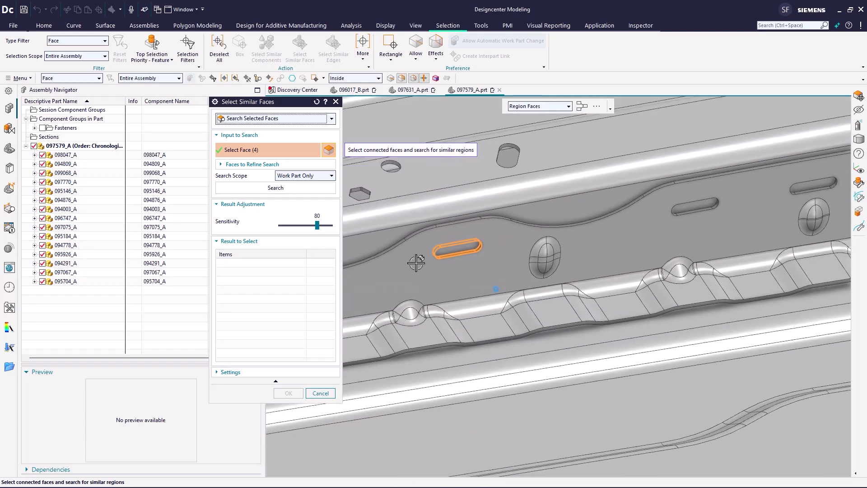
- Set the search scope to Entire Assembly and search for faces similar to the slotted hole
click(287, 177)
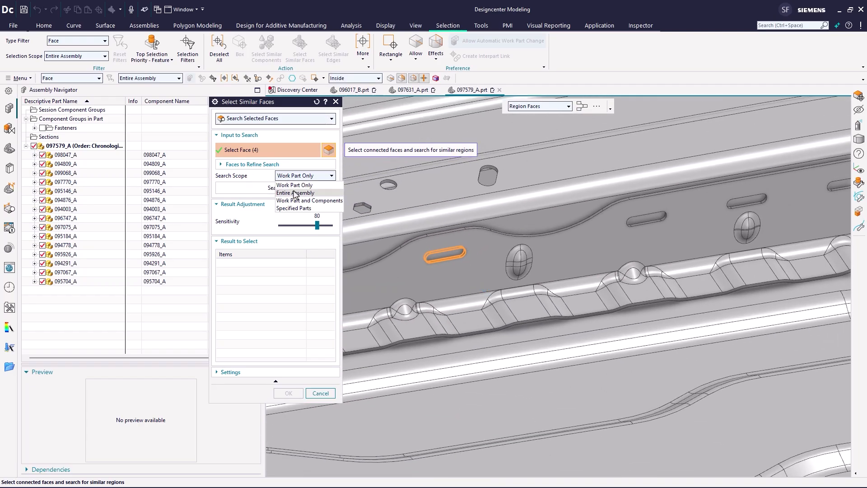
click(294, 190)
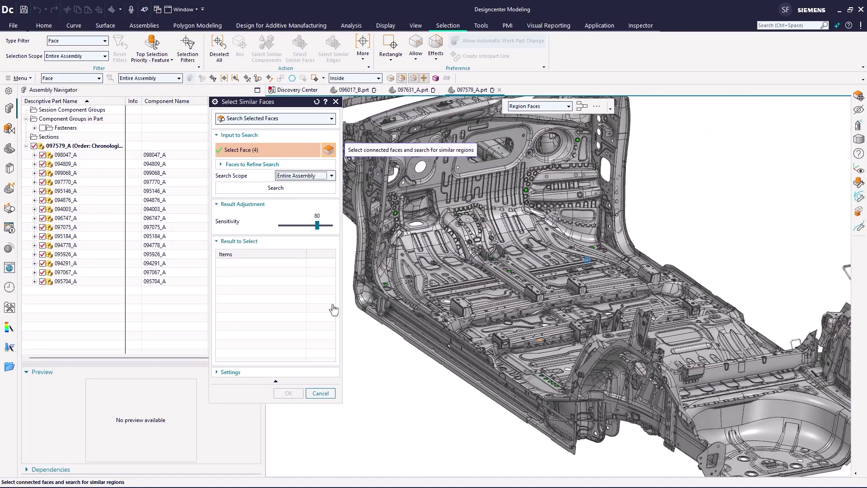
click(280, 187)
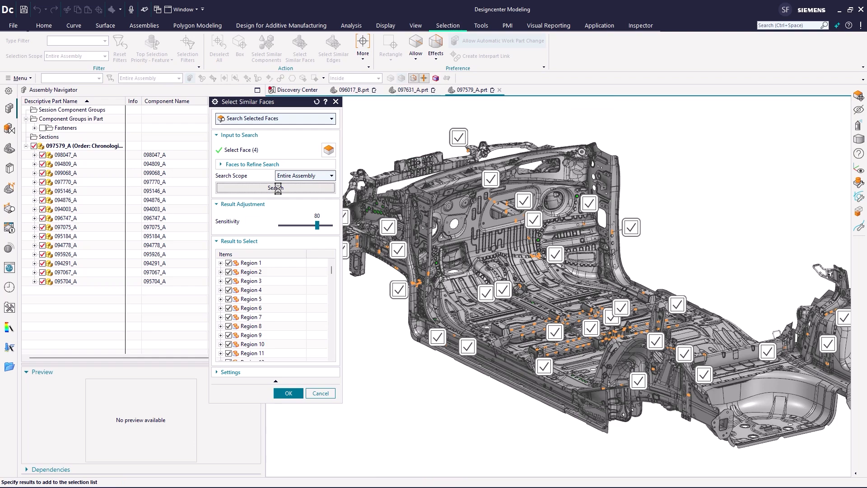
- Lower the sensitivity to 70 and accept the similar slotted hole regions found
drag(331, 297, 318, 361)
scroll(633, 345, down, 3)
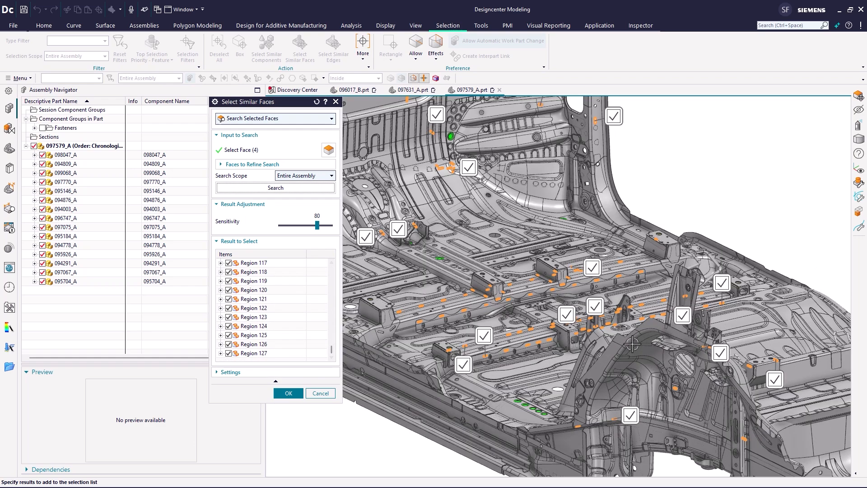
scroll(632, 344, down, 2)
scroll(641, 142, down, 1)
scroll(641, 143, up, 2)
scroll(641, 142, down, 1)
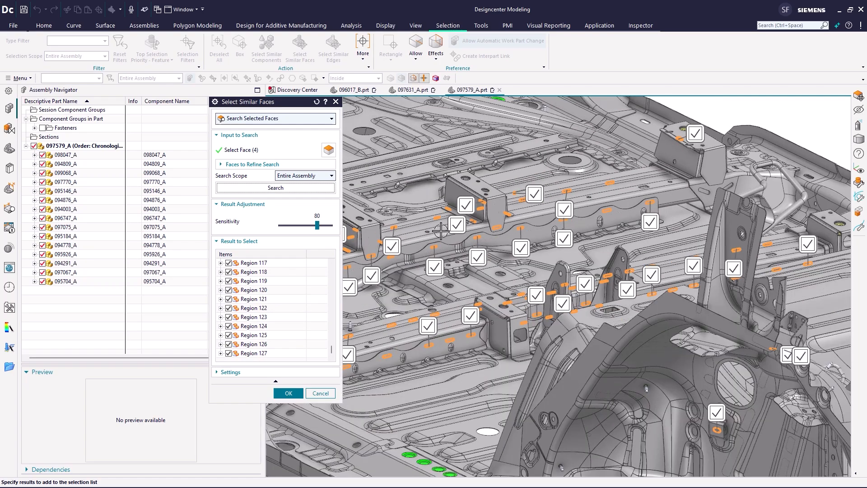
click(300, 224)
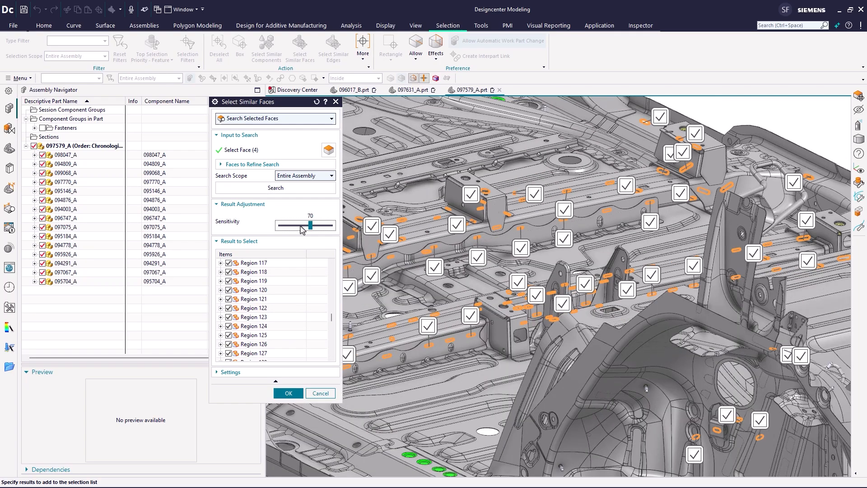
scroll(290, 323, down, 20)
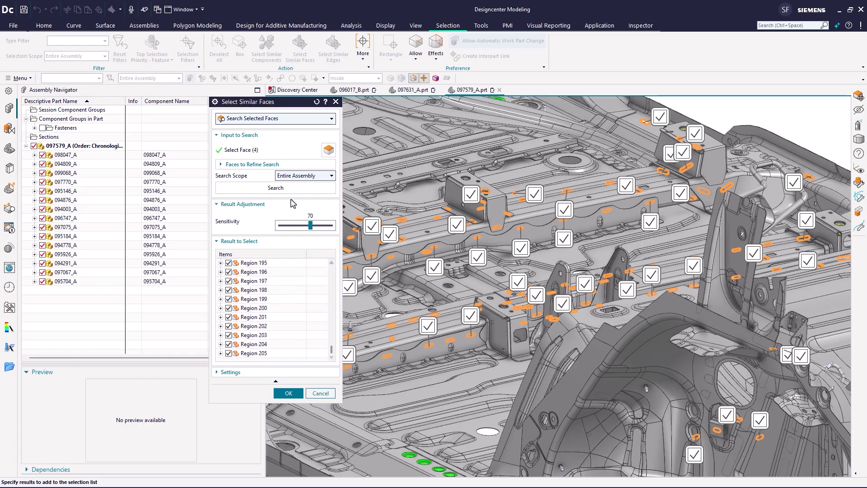
click(288, 393)
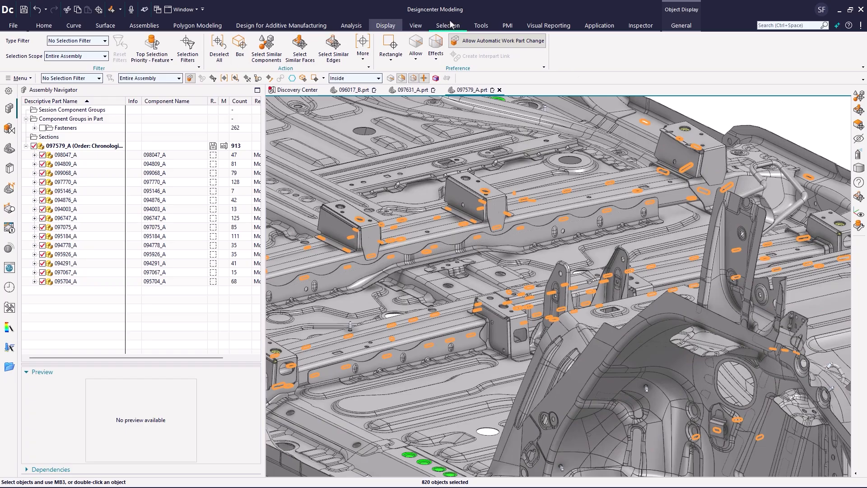
- Color the selected slotted hole faces magenta, then clear the selection
click(681, 25)
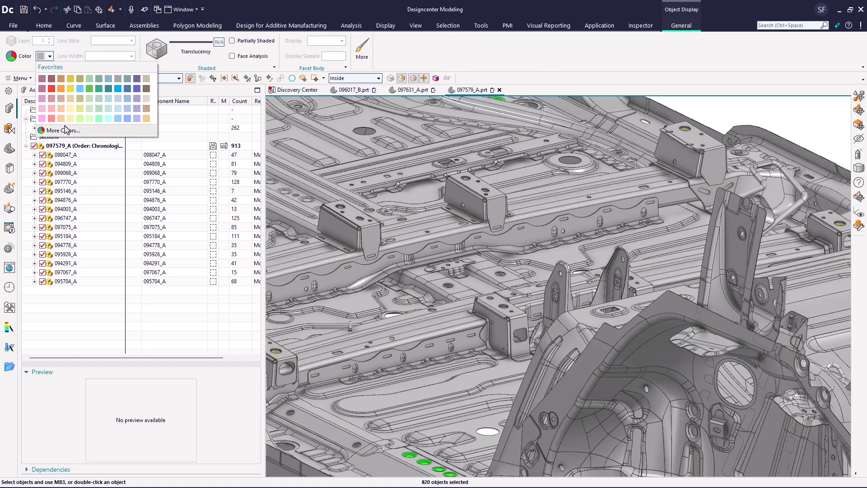
click(63, 131)
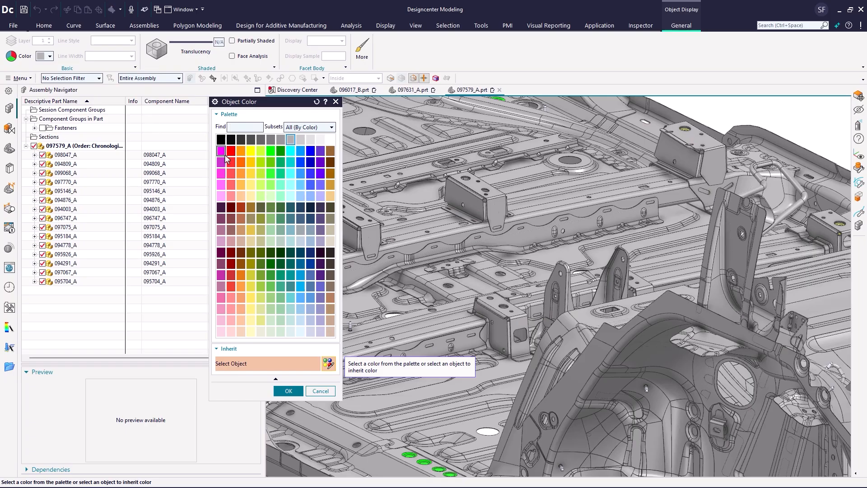
click(288, 391)
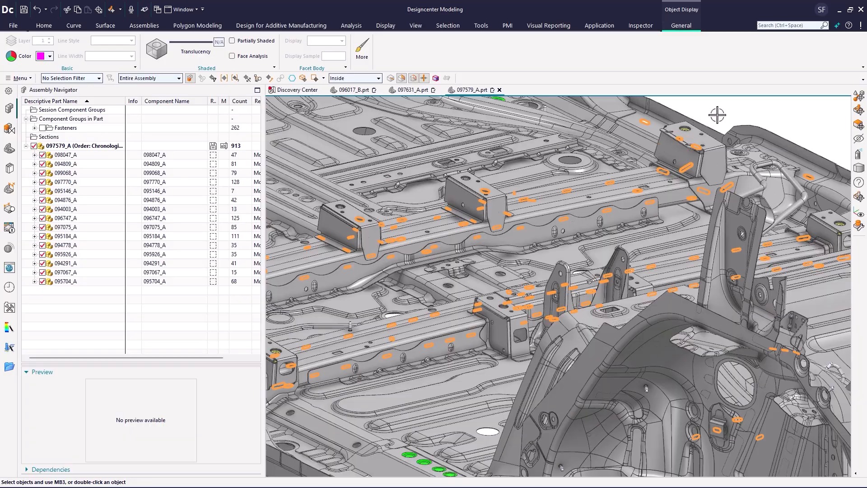
key(Escape)
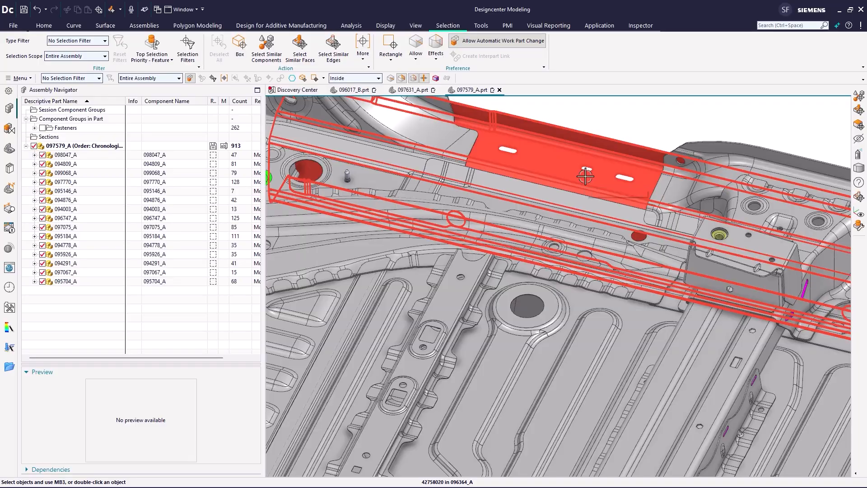
- Open the side rail component 096167_A on its own and zoom in on one of its slotted holes
click(586, 177)
click(649, 161)
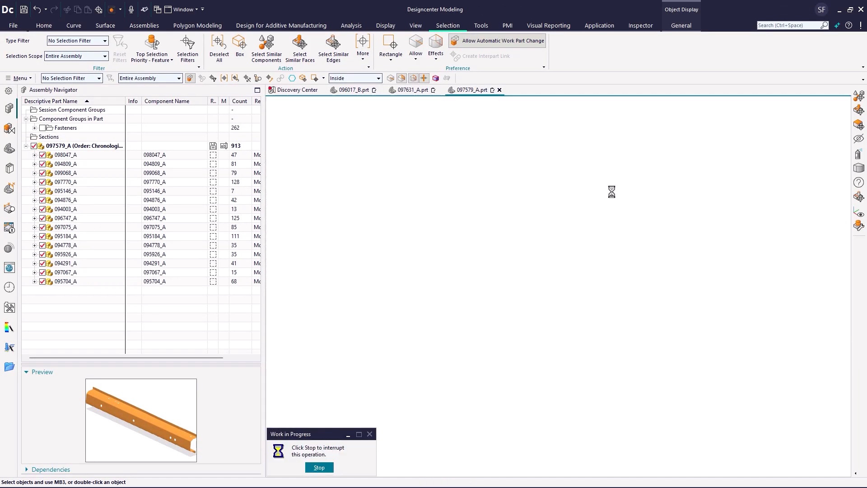
scroll(465, 332, up, 5)
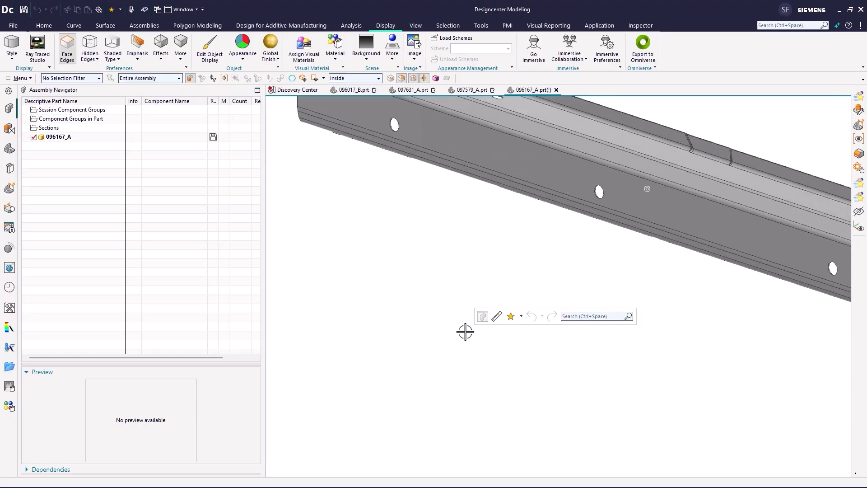
scroll(465, 332, down, 5)
scroll(465, 332, up, 6)
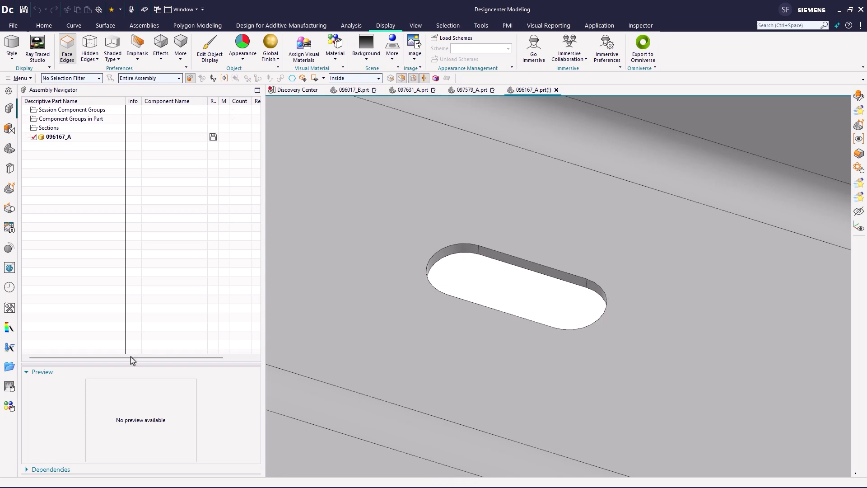
- In the Reuse Library, start Shape Region Object on the Slot folder under Scott Shapes
click(10, 169)
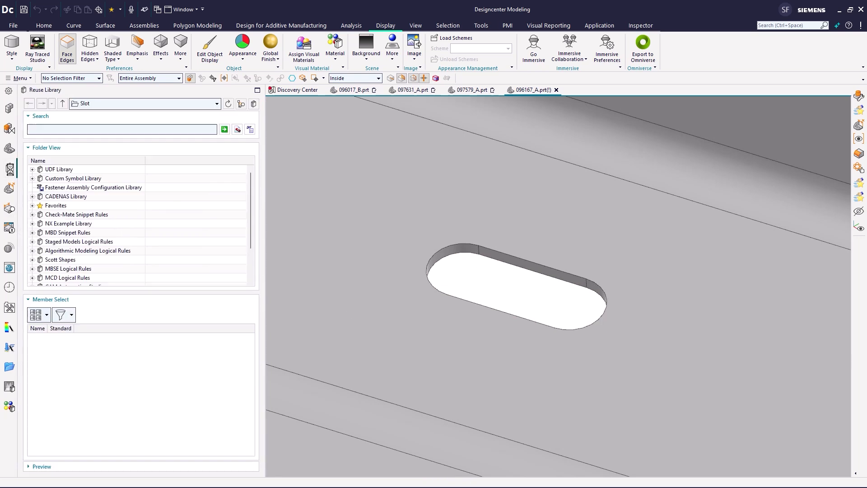
click(32, 260)
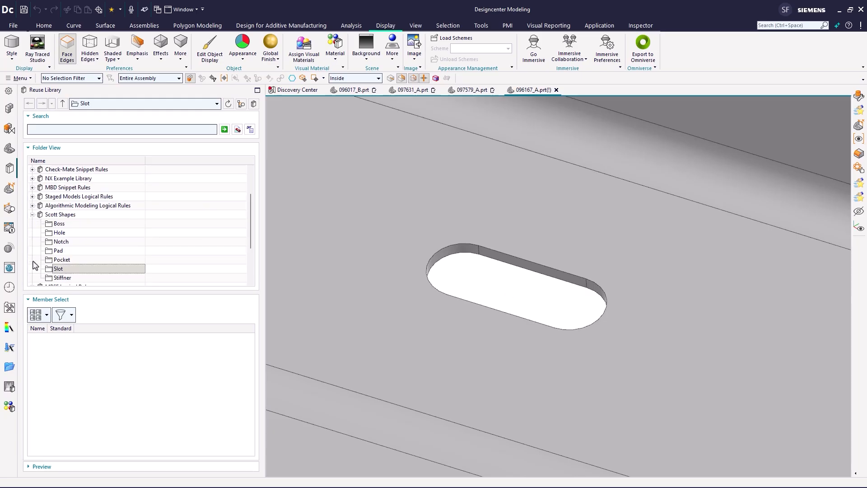
right_click(62, 273)
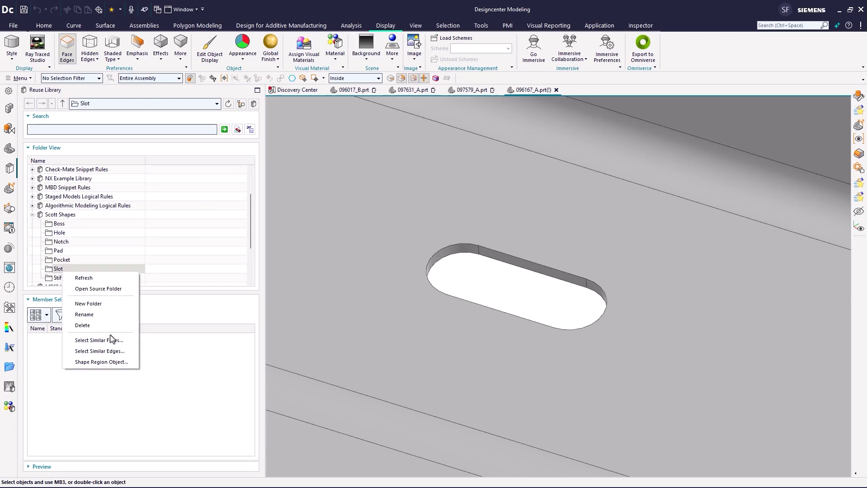
click(111, 362)
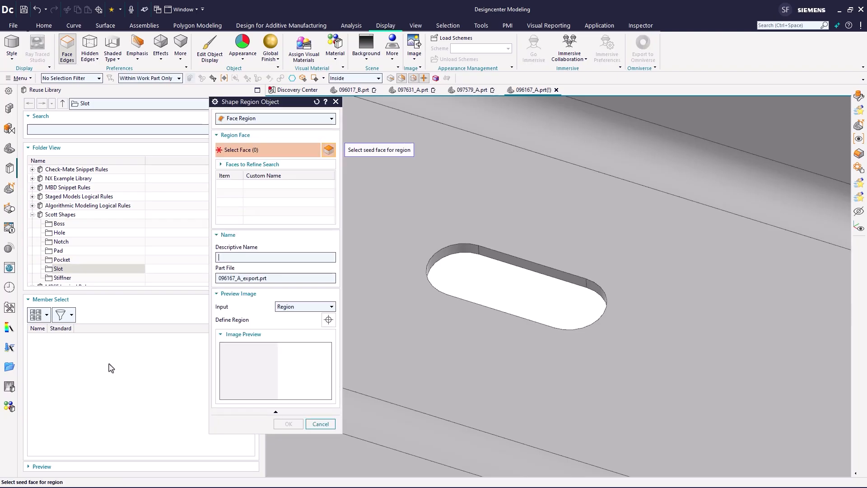
- Select the slotted hole's region faces and set the descriptive name to Slotted Hole
click(372, 213)
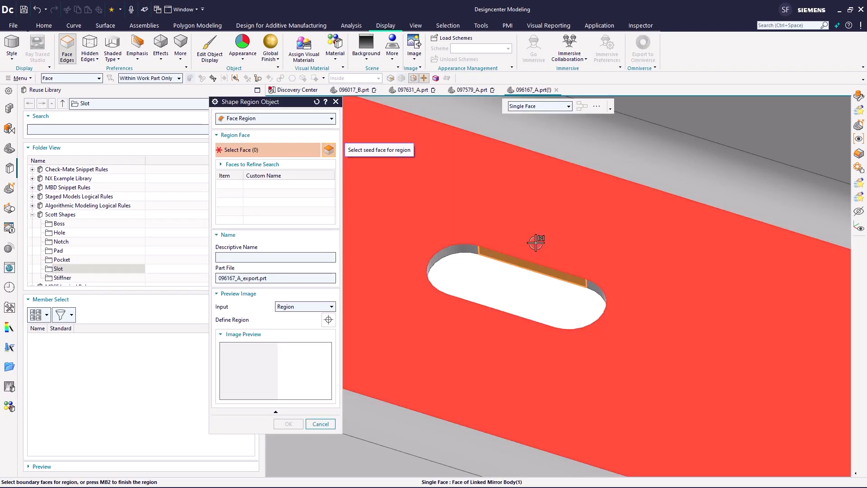
click(605, 256)
click(583, 267)
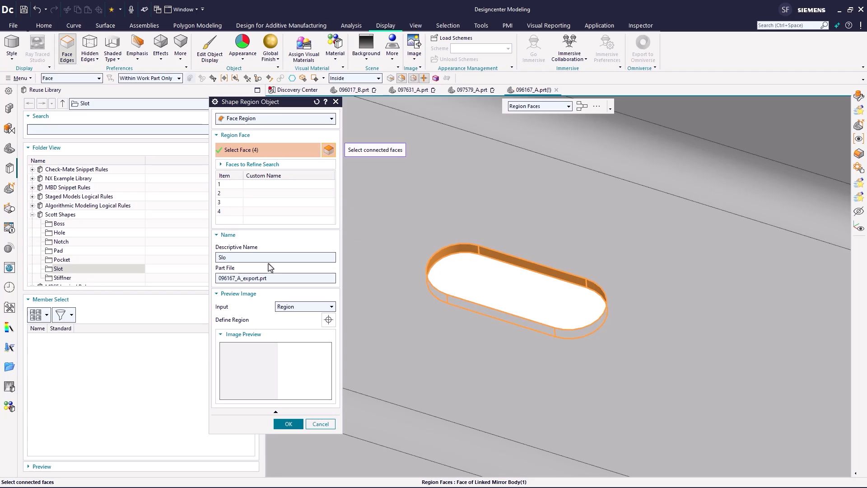
text(Slotted Hole)
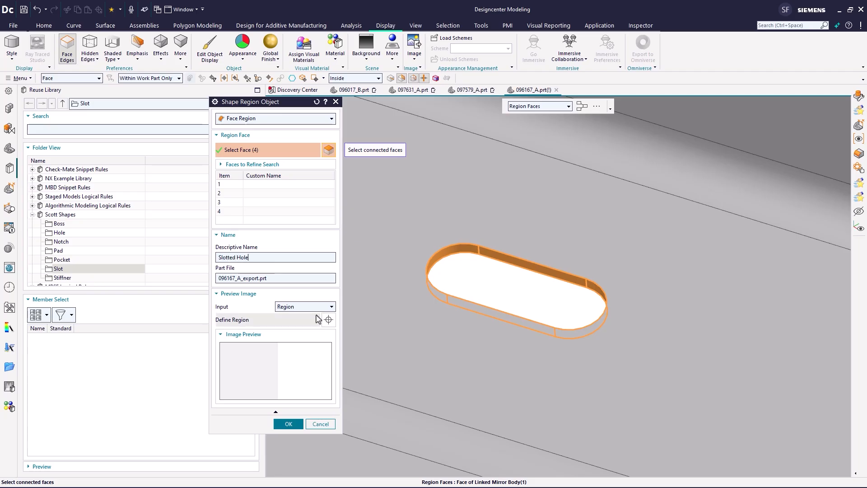
- Define the preview image by capturing a rectangle around the slotted hole
click(331, 307)
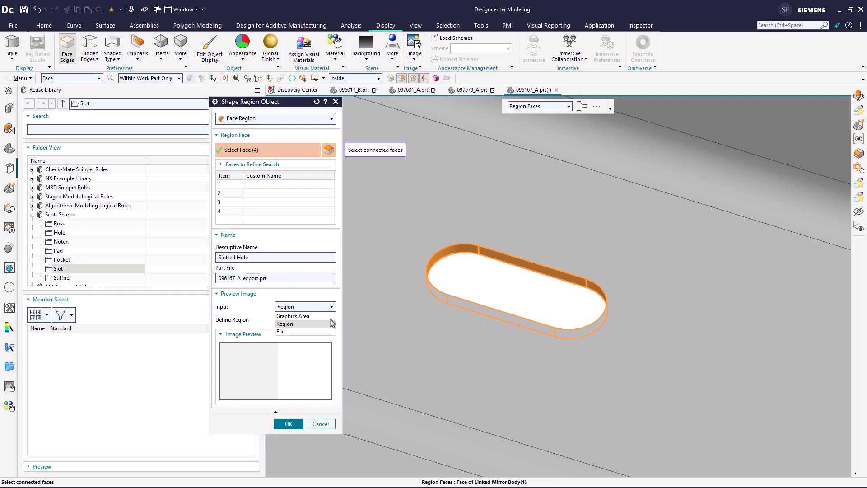
click(330, 323)
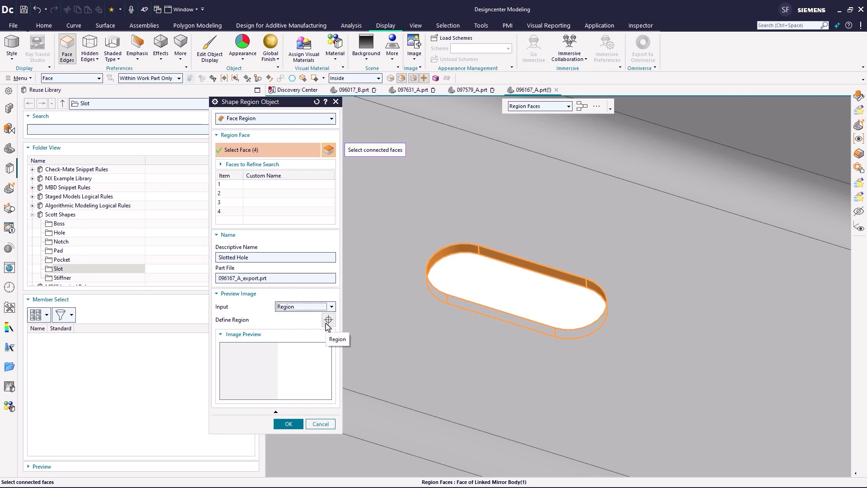
click(328, 319)
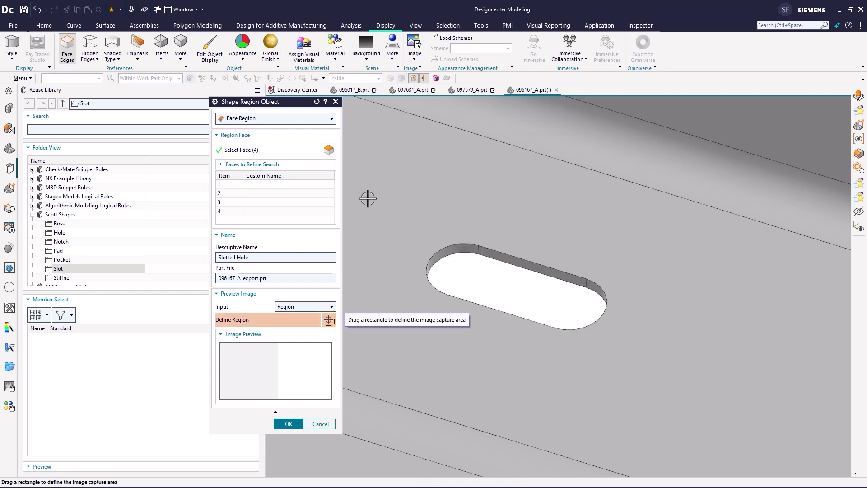
drag(367, 170, 683, 436)
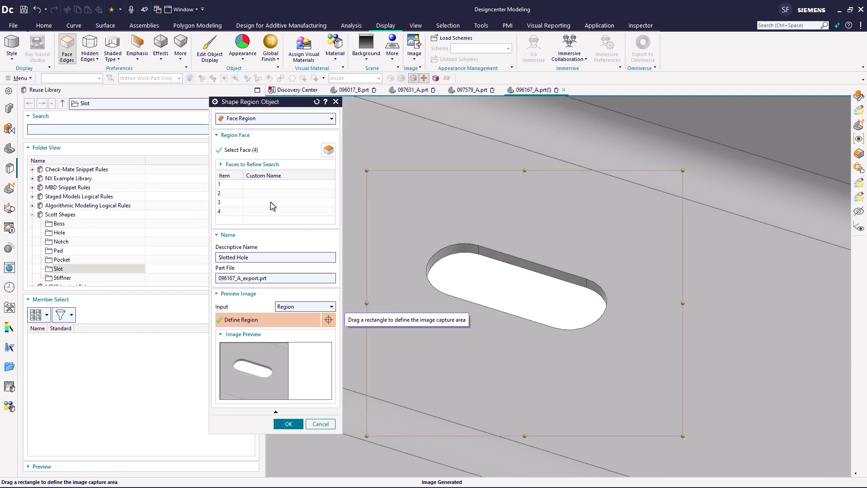
- Rename the fourth face as Straight Face - 2 and confirm the shape region object
click(266, 189)
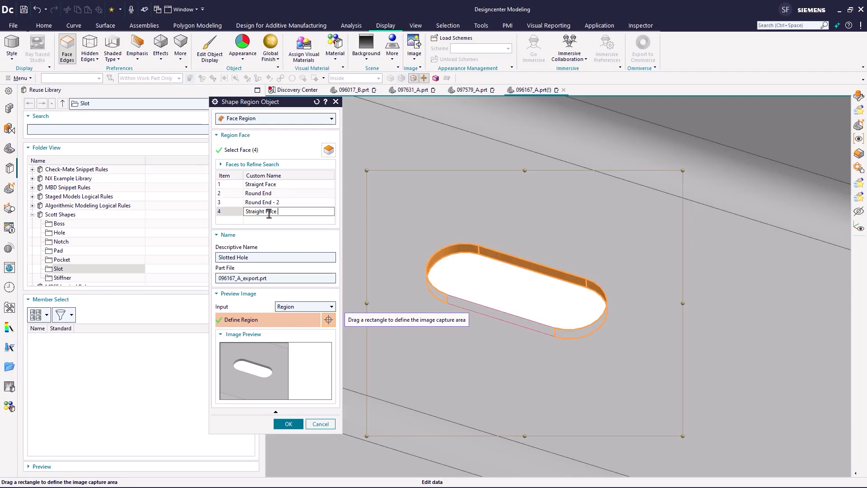
text(2)
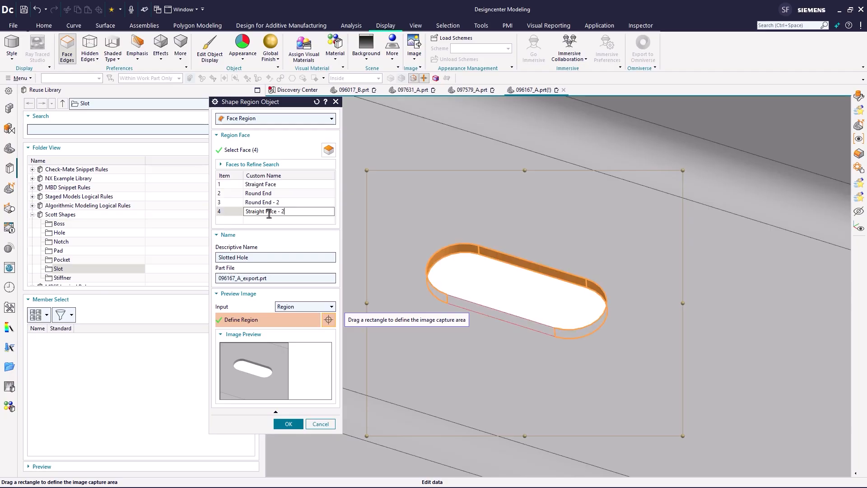
click(291, 423)
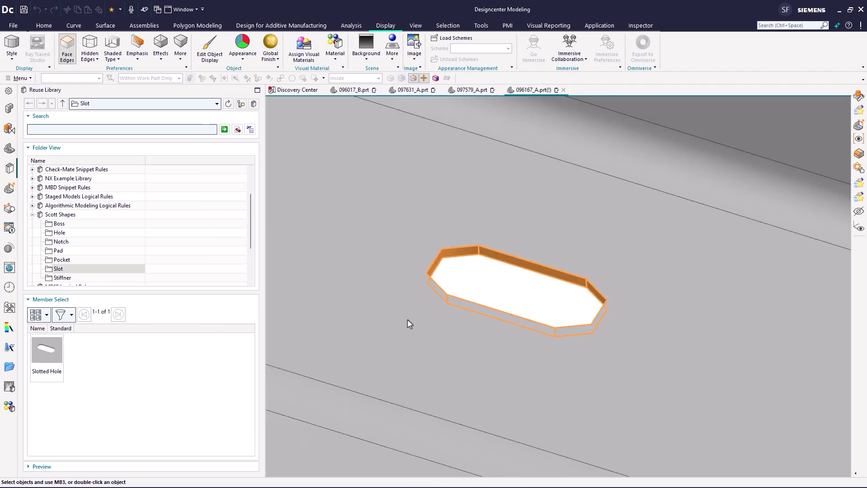
click(511, 294)
click(497, 292)
scroll(498, 292, down, 6)
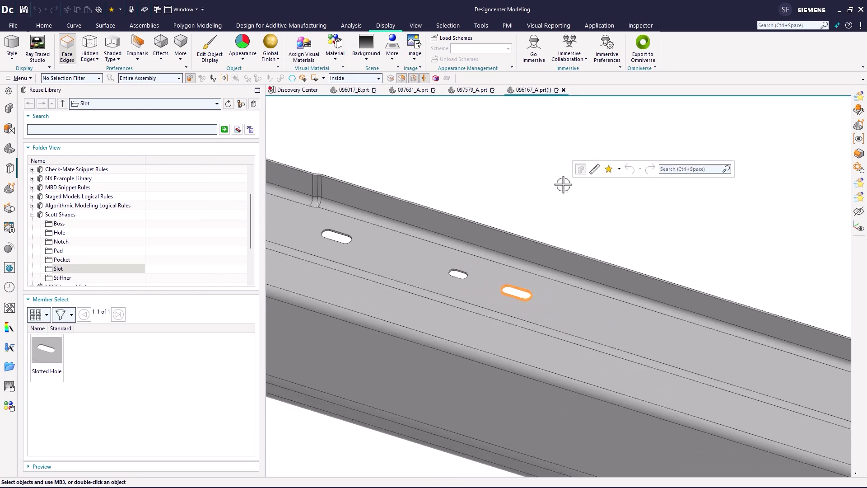
- Switch to assembly 097579_A and start Select Similar Faces from the Slotted Hole library shape
click(472, 90)
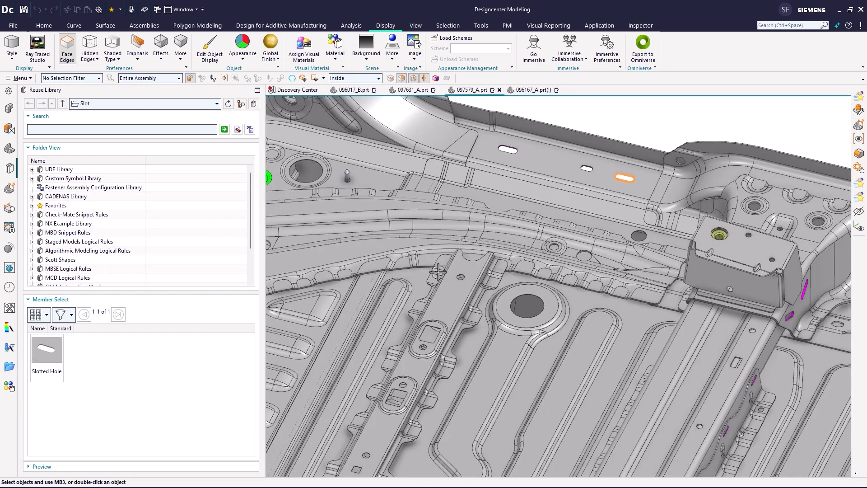
scroll(470, 293, down, 5)
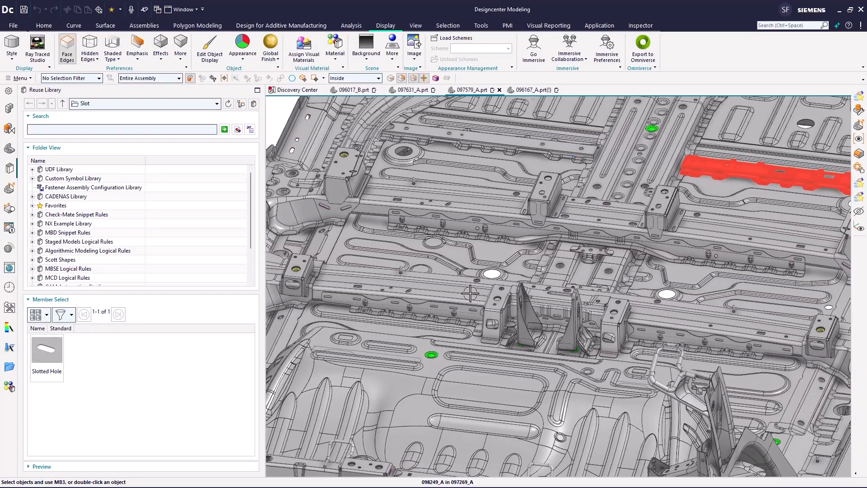
scroll(420, 336, up, 5)
scroll(425, 340, down, 5)
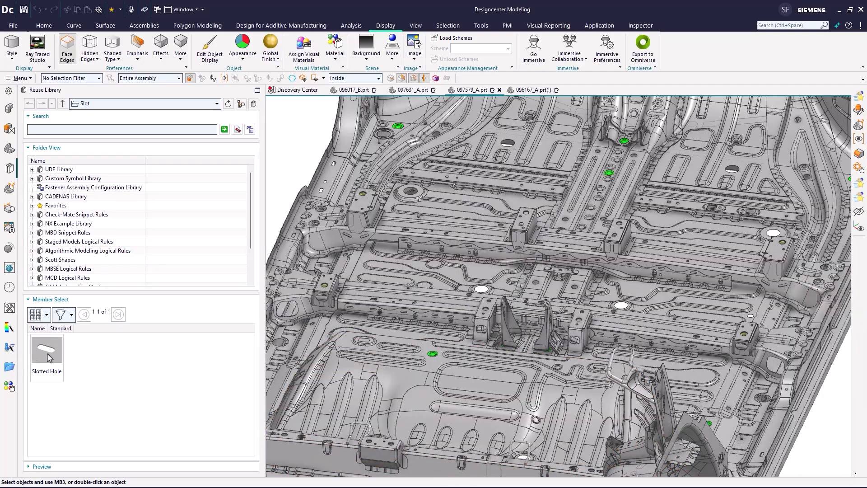
right_click(45, 354)
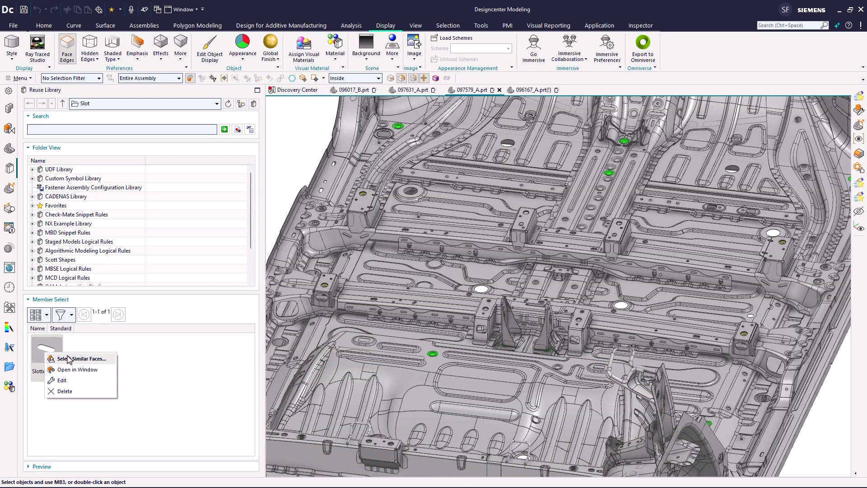
click(61, 358)
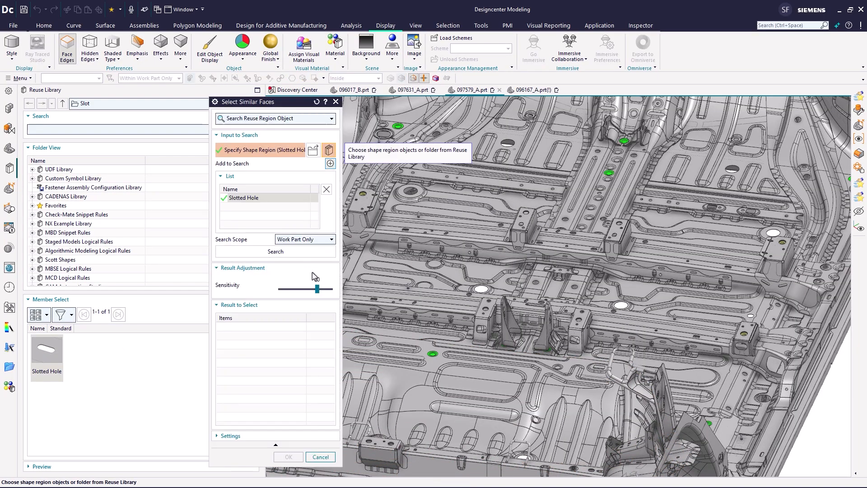
- Pick the two long rail components as the parts to search and run the slotted hole search
middle_click(396, 252)
click(489, 249)
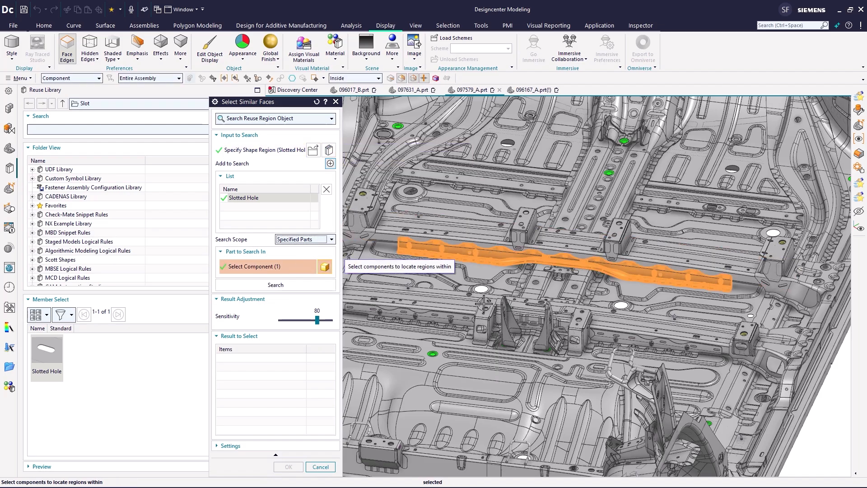
click(455, 324)
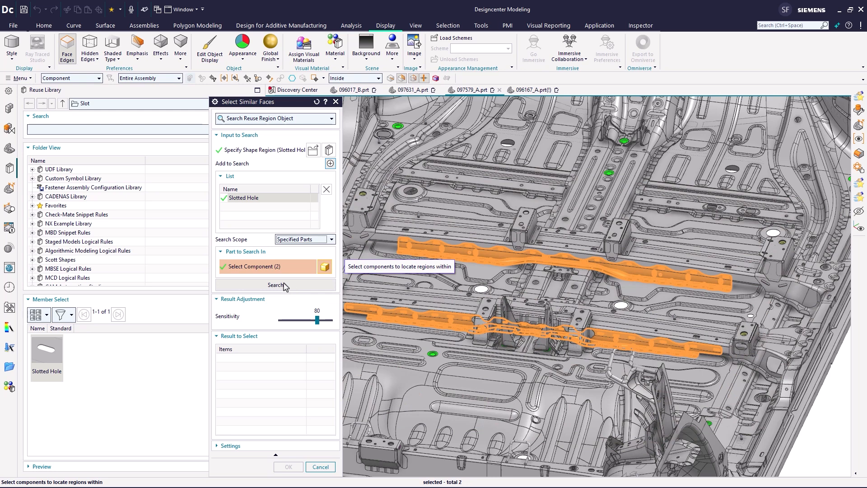
click(284, 285)
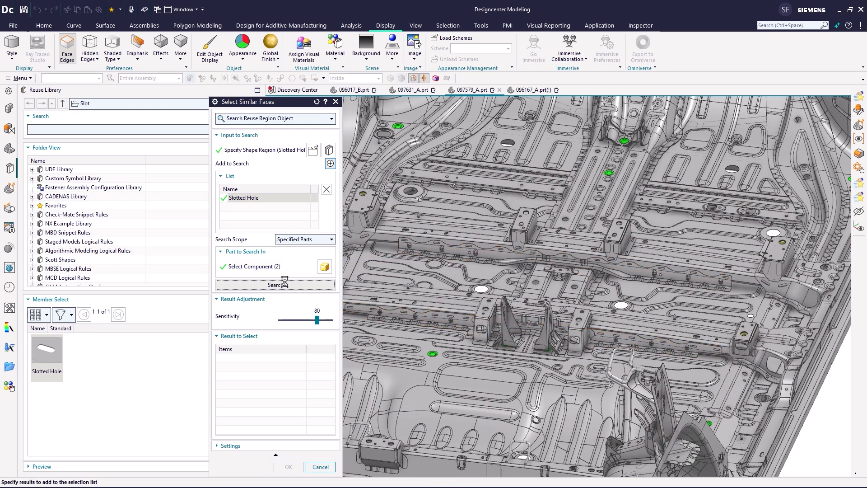
- Lower the sensitivity to 60, expand Slotted Hole 3's faces in the results, and cancel the dialog
click(305, 320)
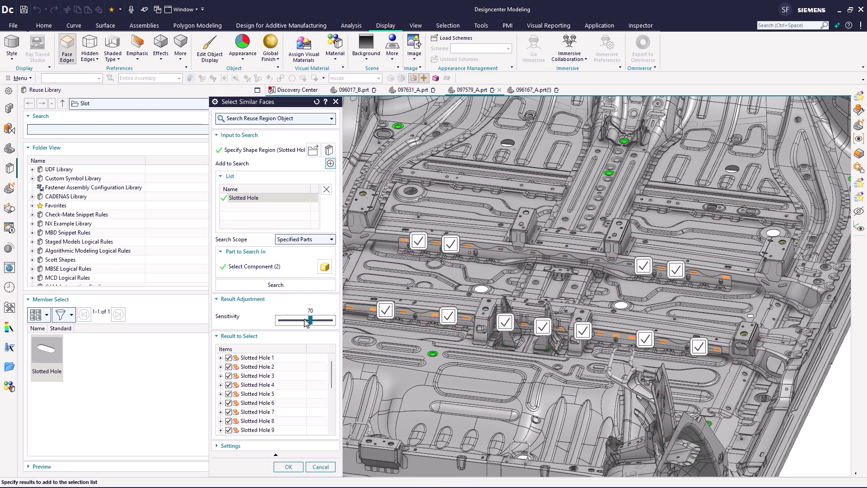
click(296, 321)
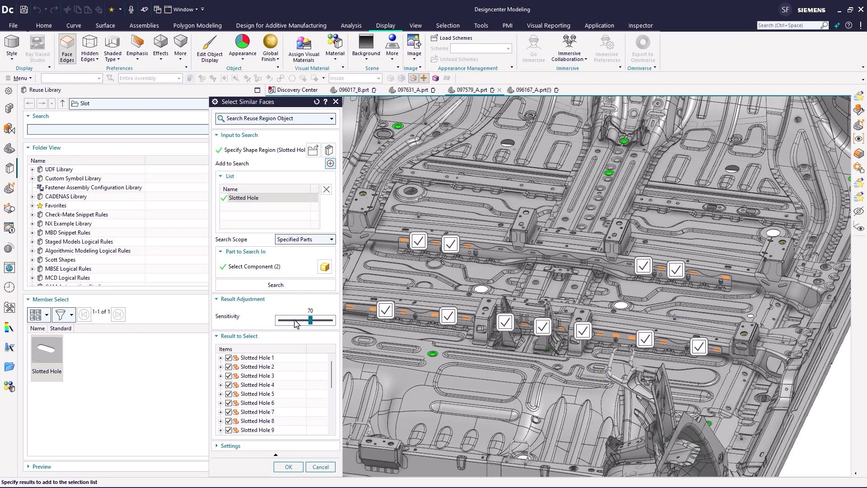
click(220, 375)
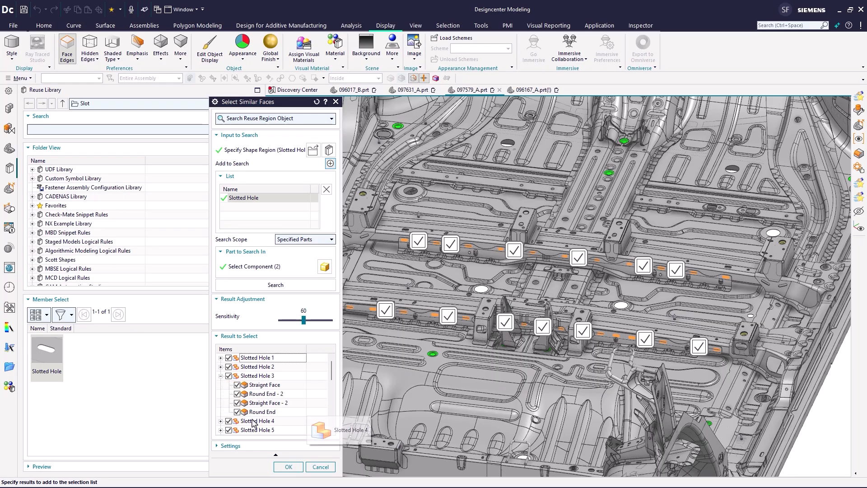
click(318, 467)
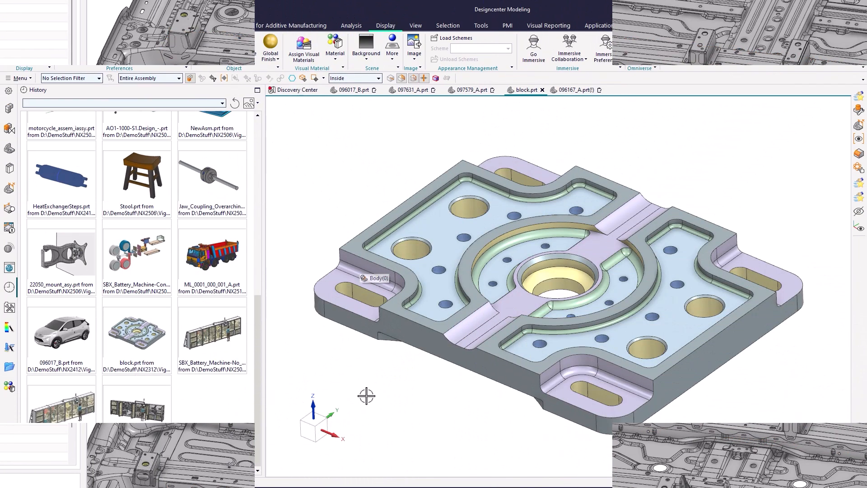
- In block.prt, select all slotted holes with Select Similar Faces from the Slotted Hole shape at sensitivity 60, then clear the selection
click(14, 171)
right_click(59, 347)
click(73, 350)
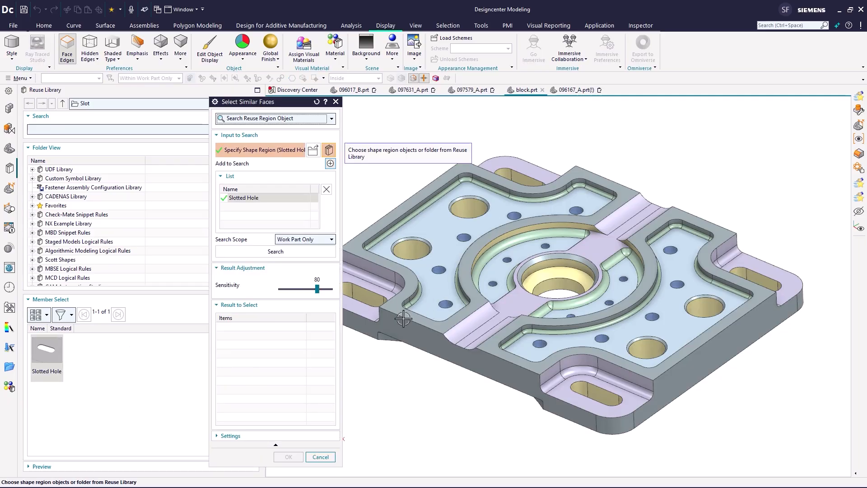
click(292, 254)
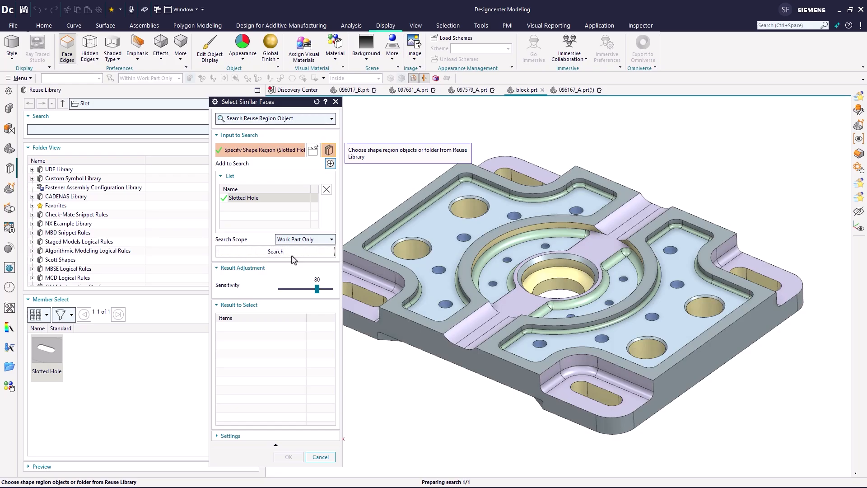
click(298, 291)
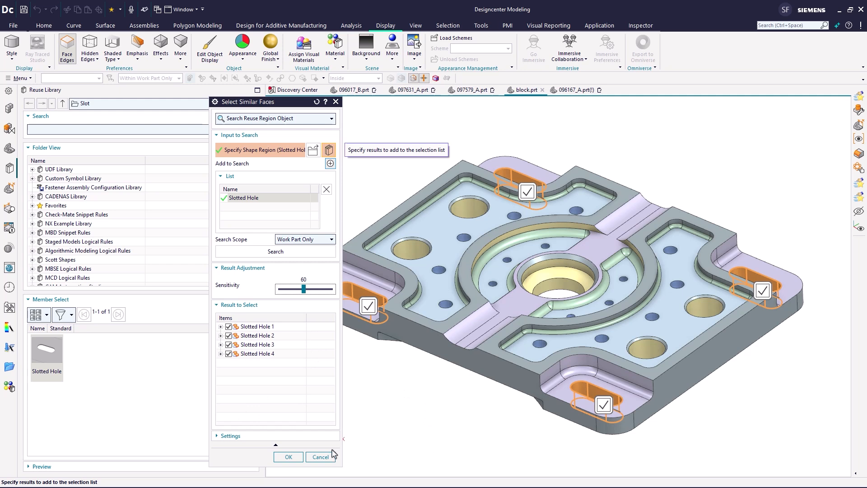
click(289, 457)
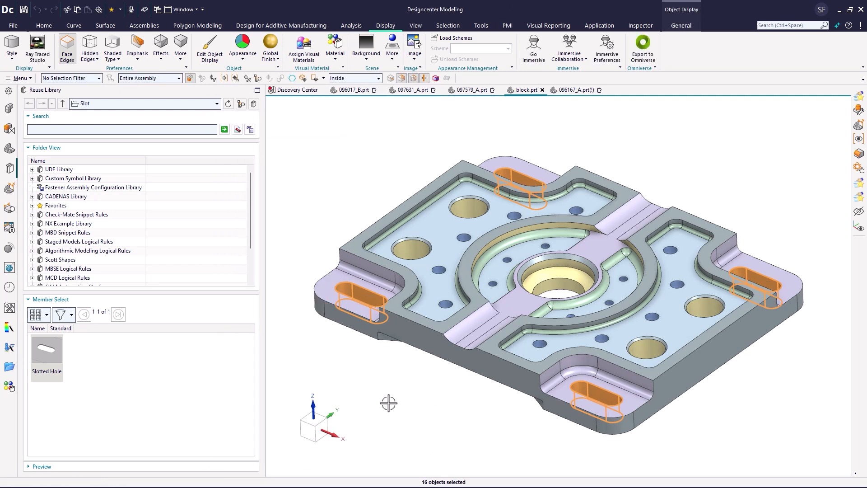
key(Escape)
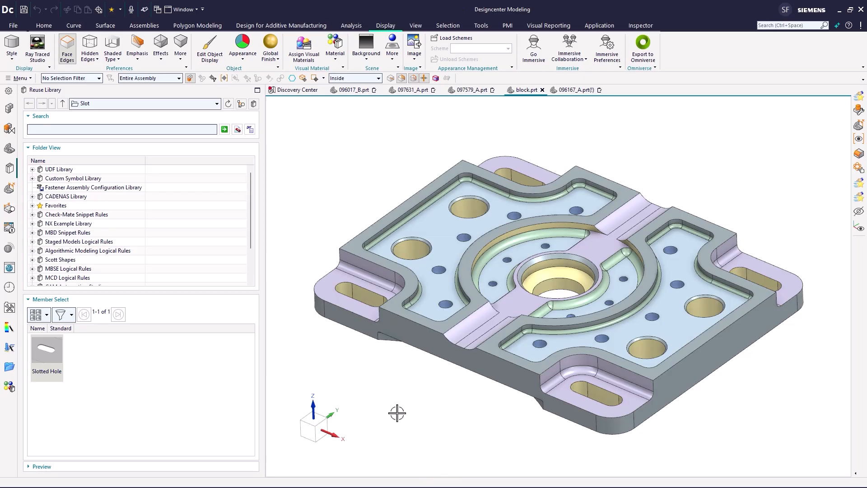
- Use Select Similar Edges on the pocket edges, search the work part at sensitivity 100, and accept the matching regions
click(447, 26)
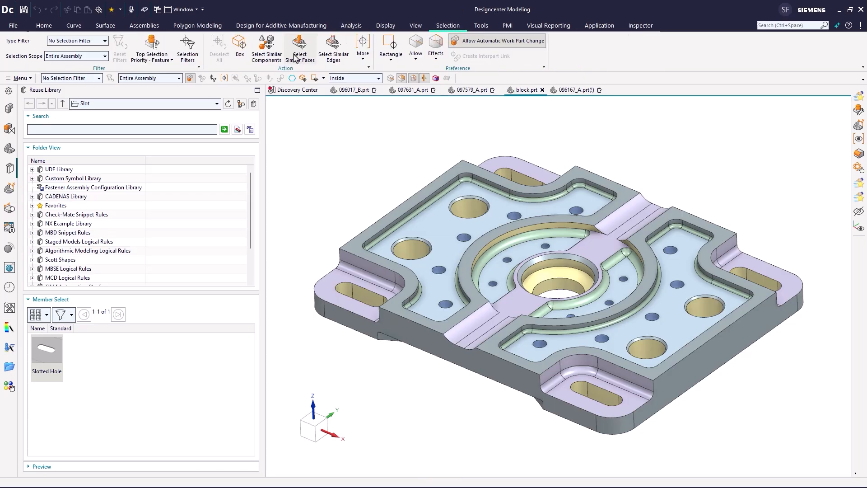
click(333, 45)
click(369, 261)
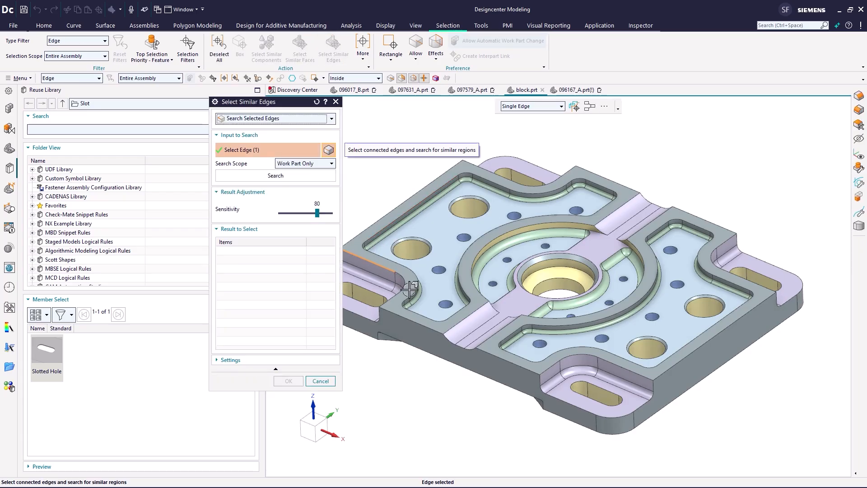
click(397, 290)
click(276, 175)
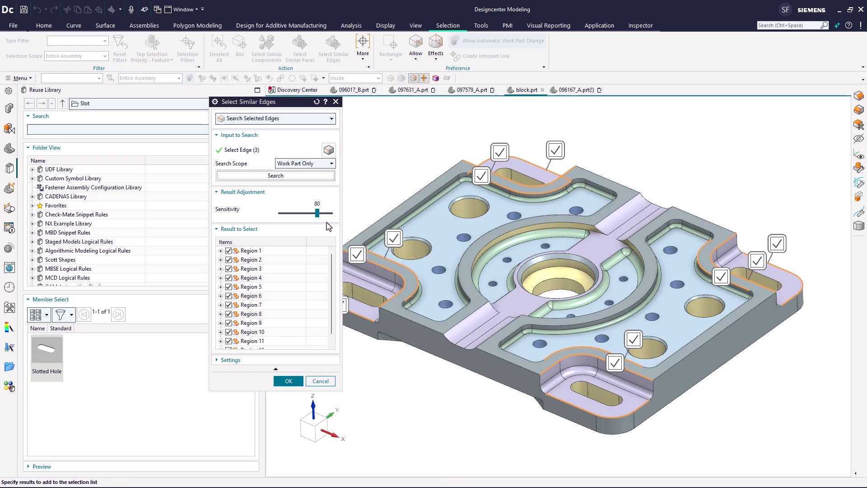
drag(318, 218, 336, 214)
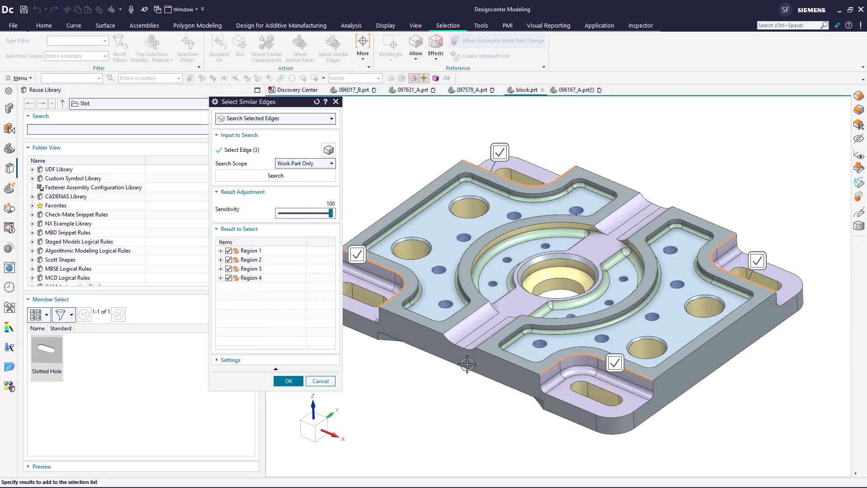
click(289, 380)
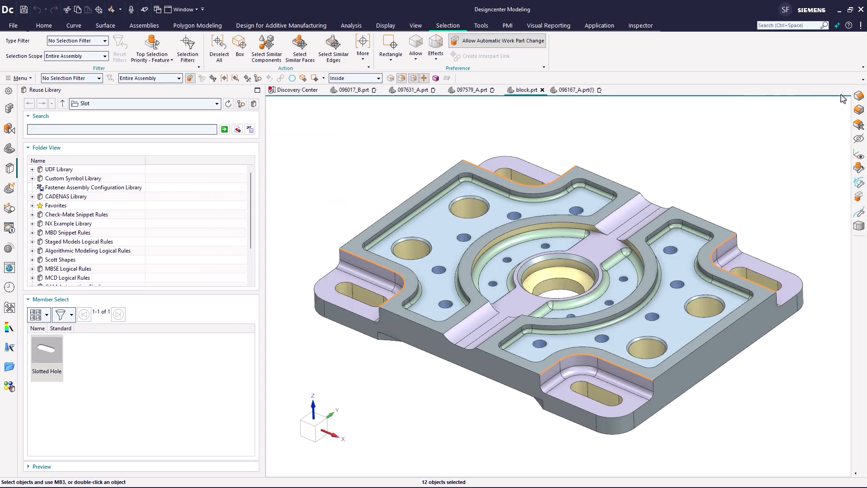
- Chamfer the selected edges with a symmetric 2 mm distance
click(857, 102)
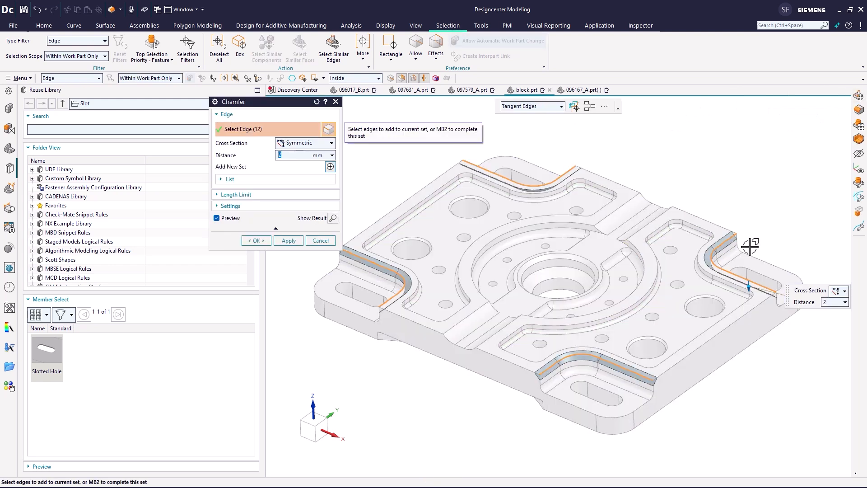
click(257, 241)
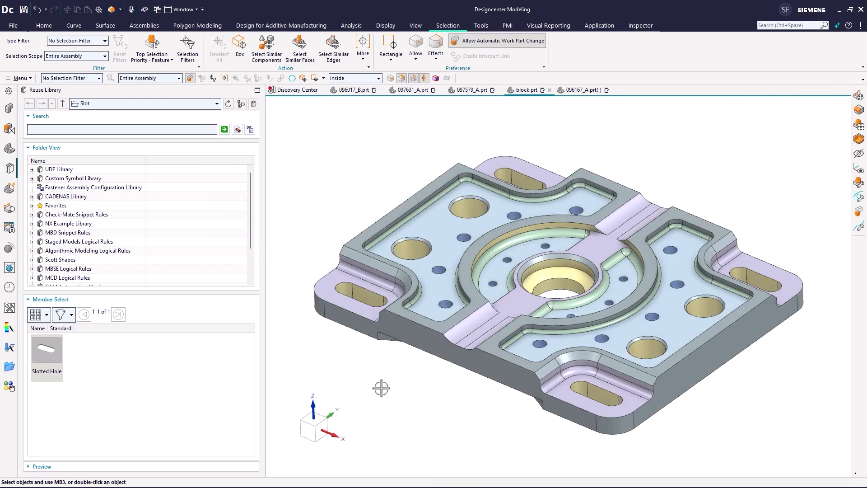
click(410, 425)
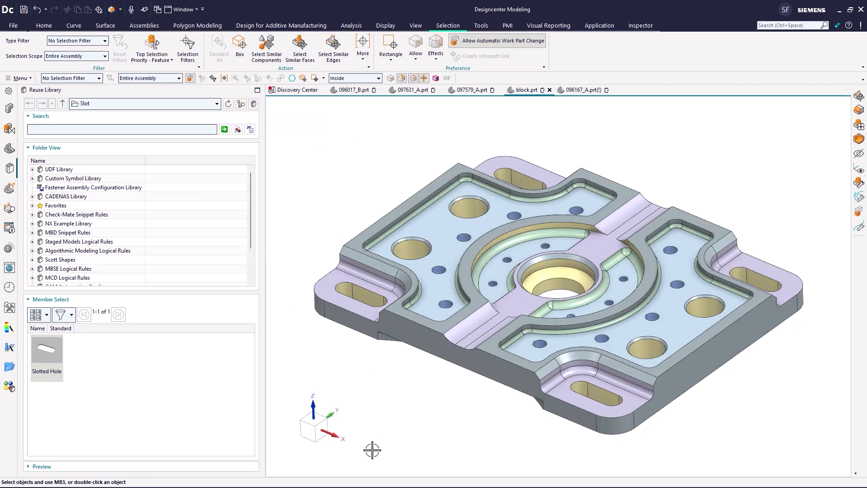
- Switch to part 096017_B
key(ctrl+Tab)
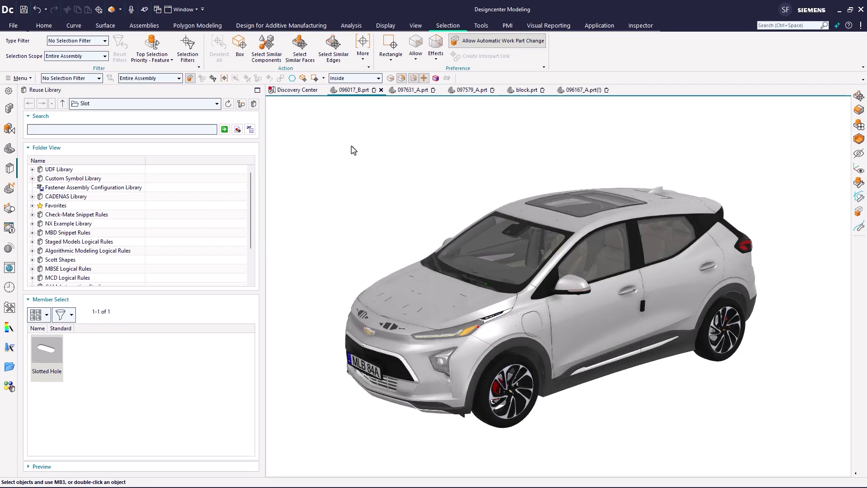